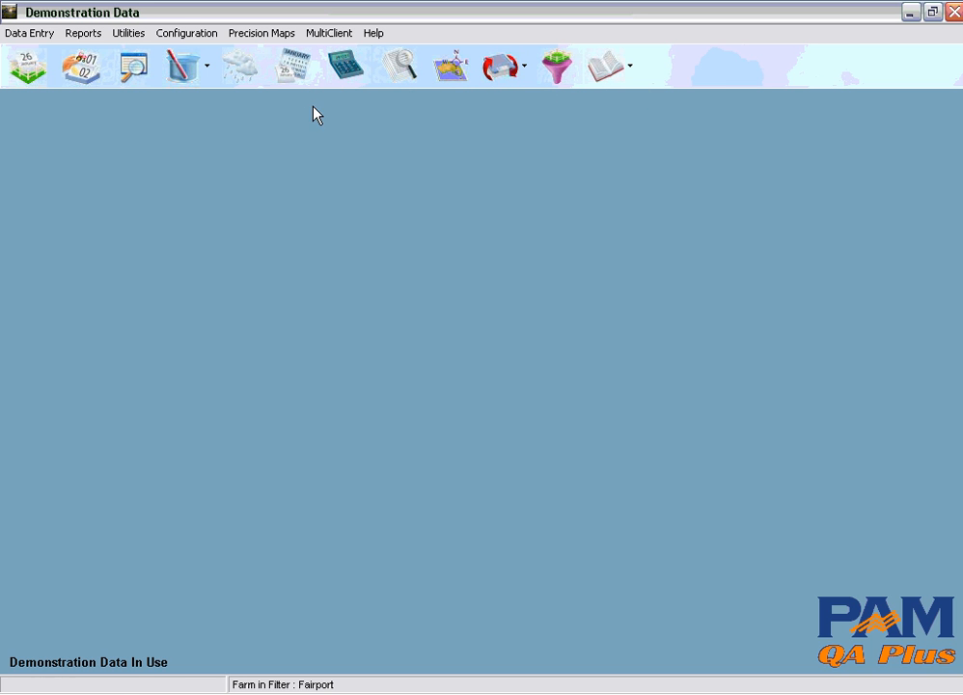
View the diary's 5 June 2005 events and inspect the Urea fertiliser entry for paddock 24 without changing it
{"action": "left_click", "coordinate": [28, 72]}
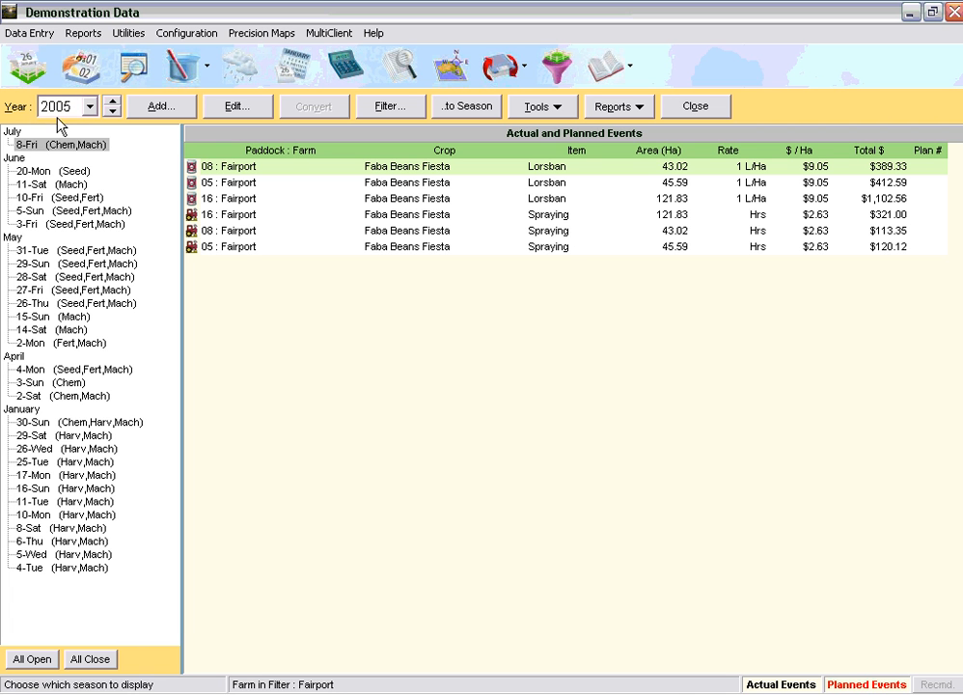
{"action": "left_click", "coordinate": [38, 213]}
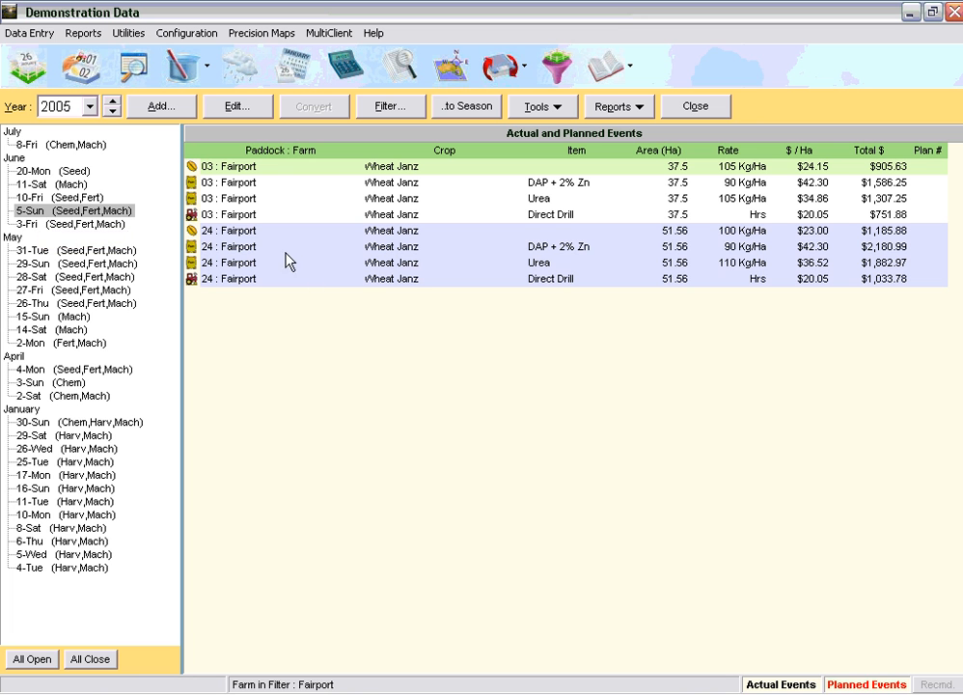
{"action": "left_click", "coordinate": [346, 264]}
{"action": "double_click", "coordinate": [346, 263]}
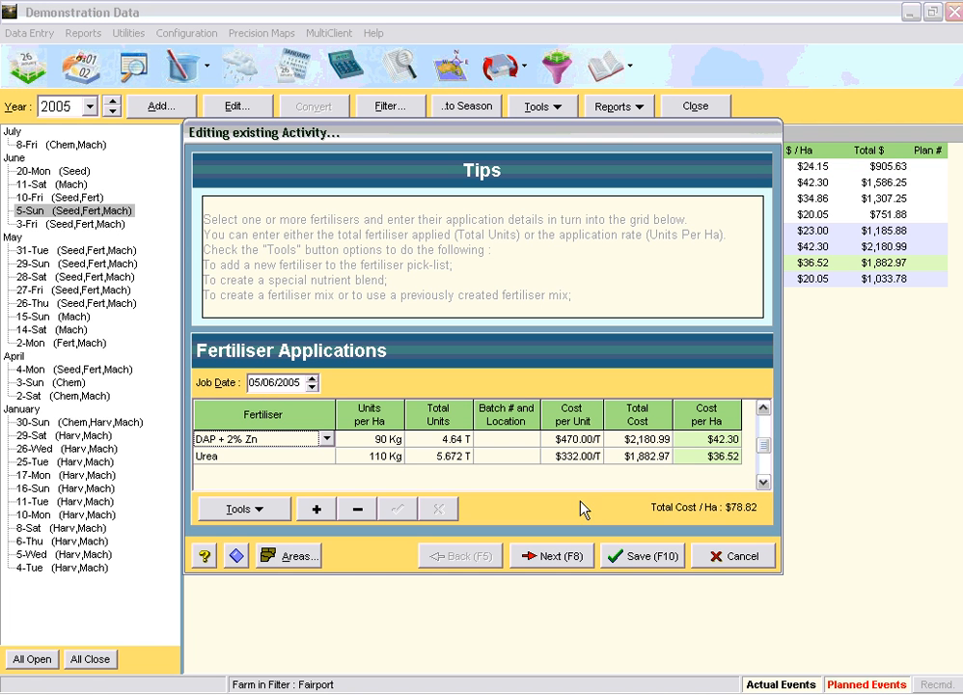
{"action": "left_click", "coordinate": [737, 558]}
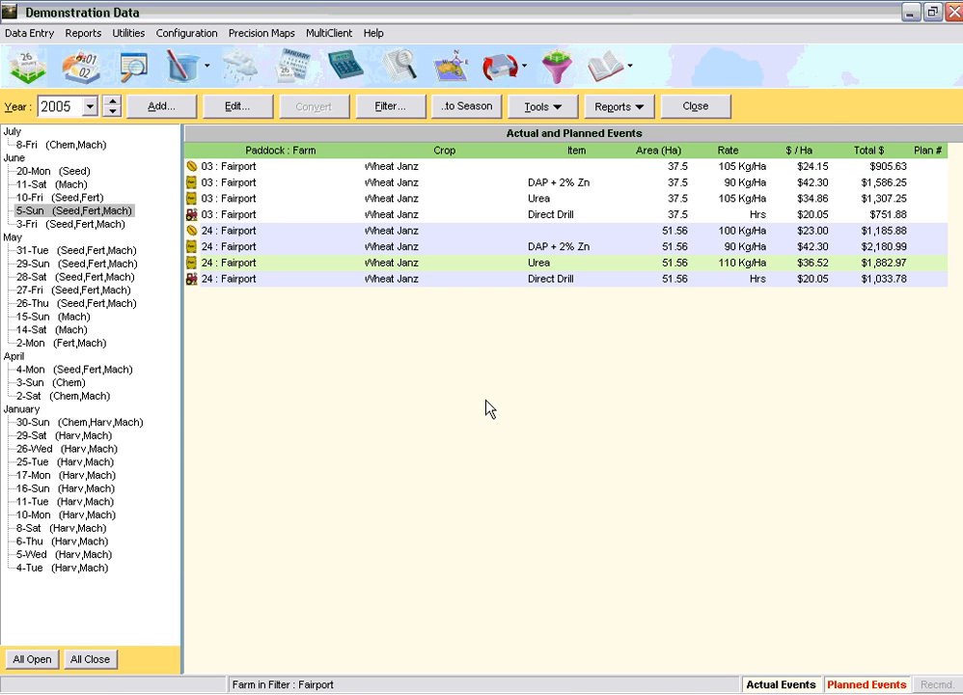
View the season records of paddock 06 for 2005 and for 2002
{"action": "left_click", "coordinate": [92, 77]}
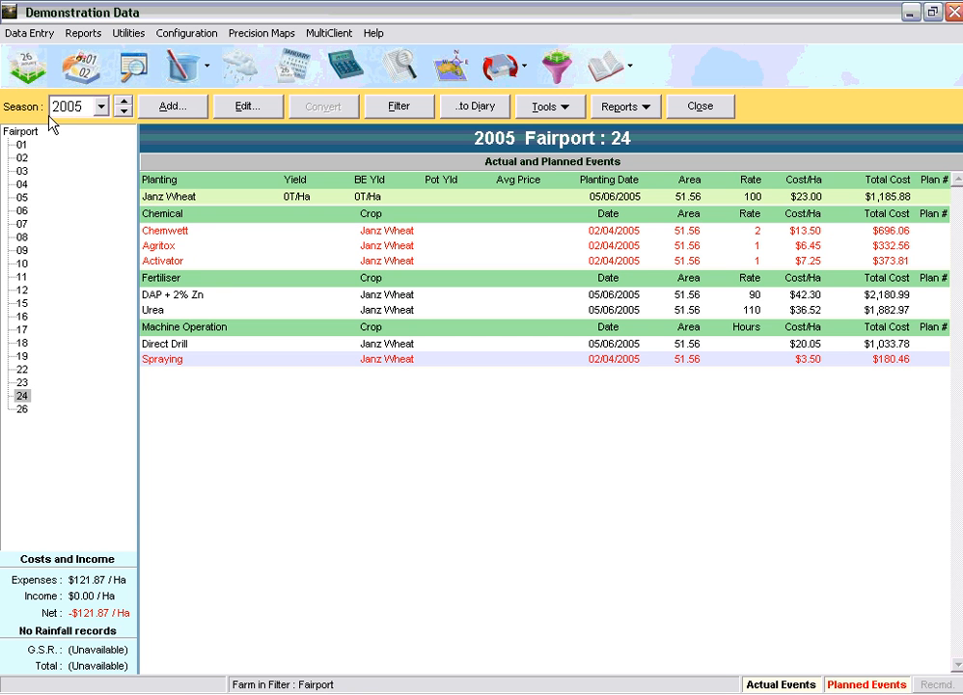
{"action": "left_click", "coordinate": [27, 210]}
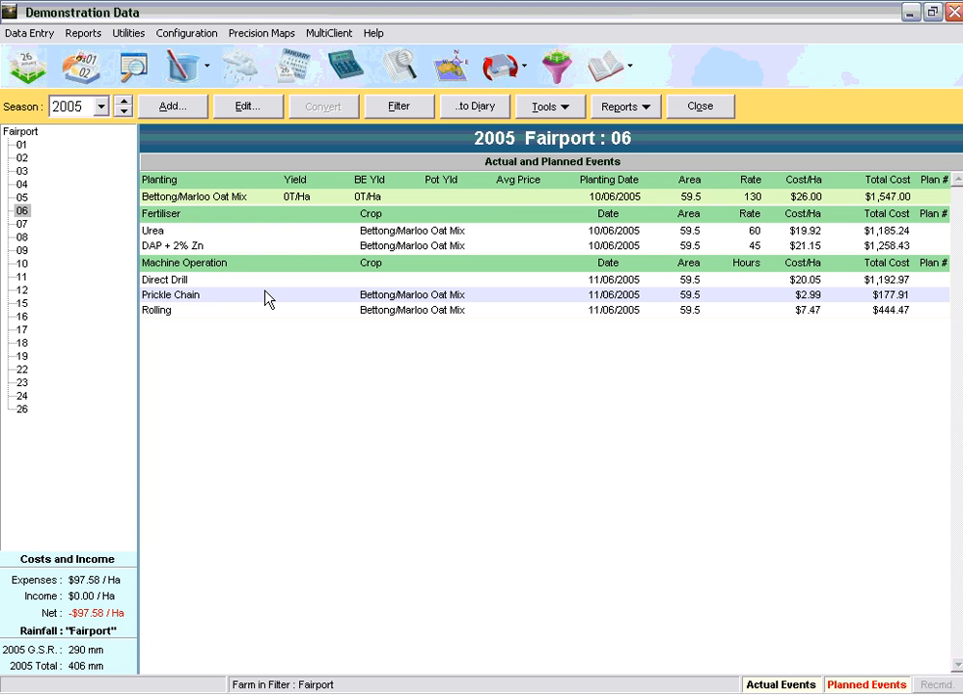
{"action": "left_click", "coordinate": [100, 106]}
{"action": "left_click", "coordinate": [67, 174]}
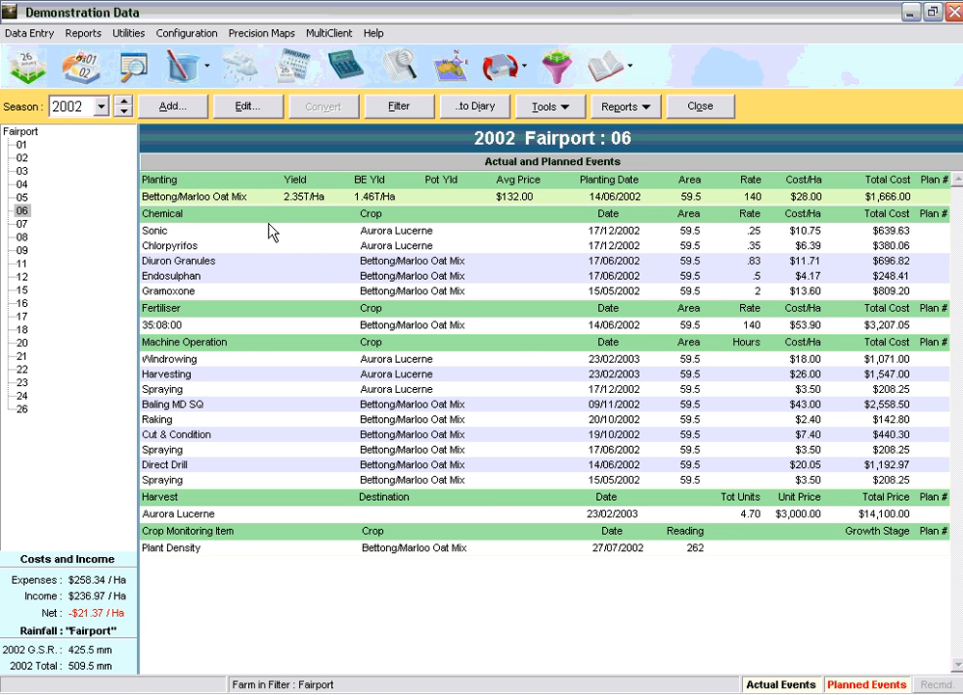
Start a new Chemical Application activity for May 2005 in the March 2005 paddock budget
{"action": "left_click", "coordinate": [132, 65]}
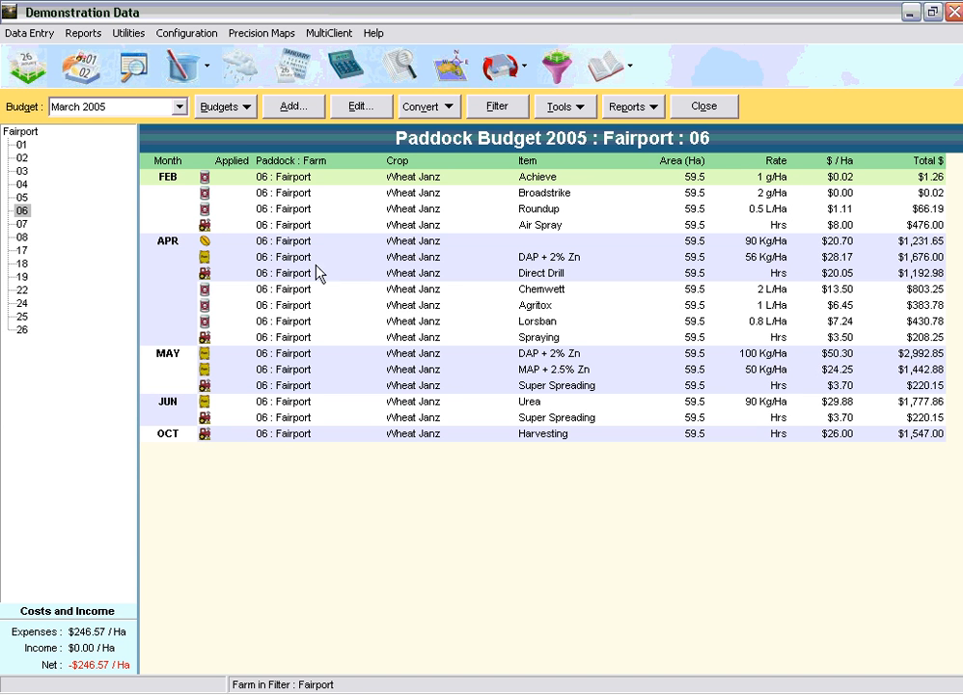
{"action": "left_click", "coordinate": [295, 108]}
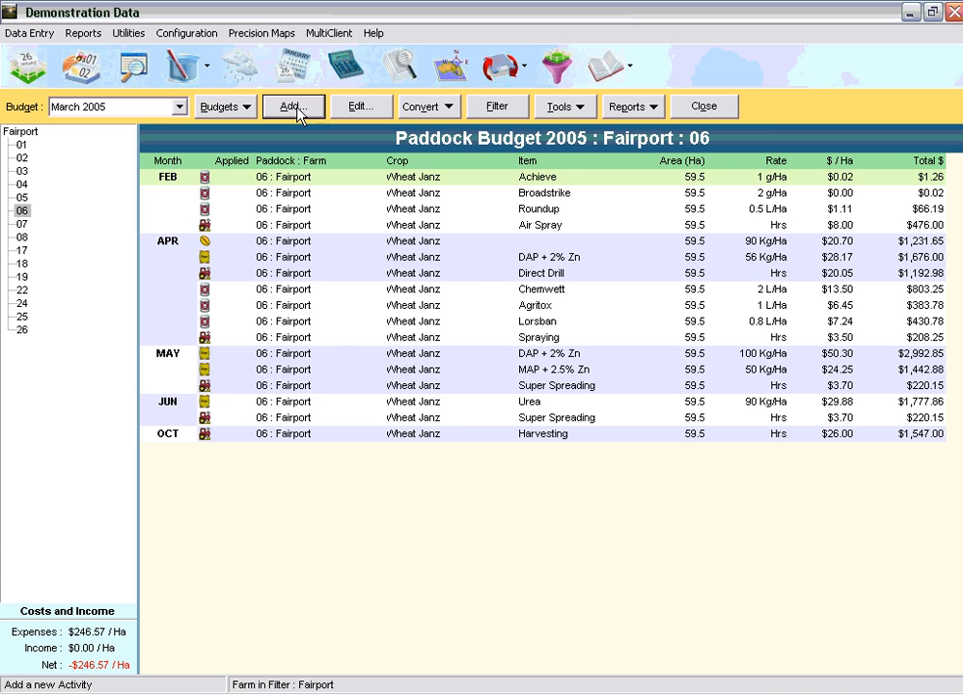
{"action": "left_click", "coordinate": [632, 258]}
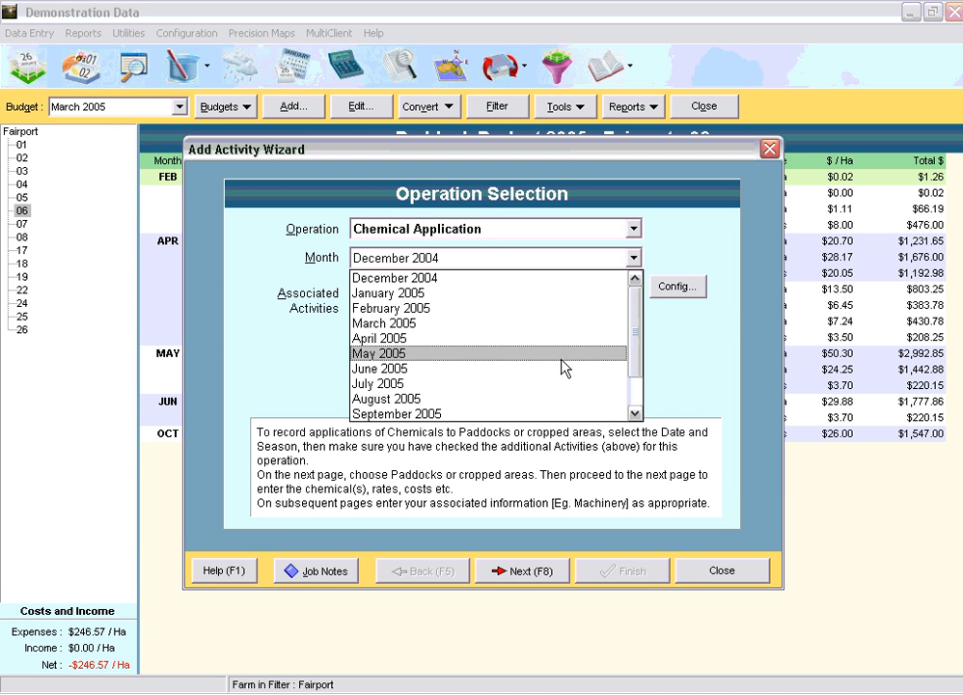
{"action": "left_click", "coordinate": [565, 353]}
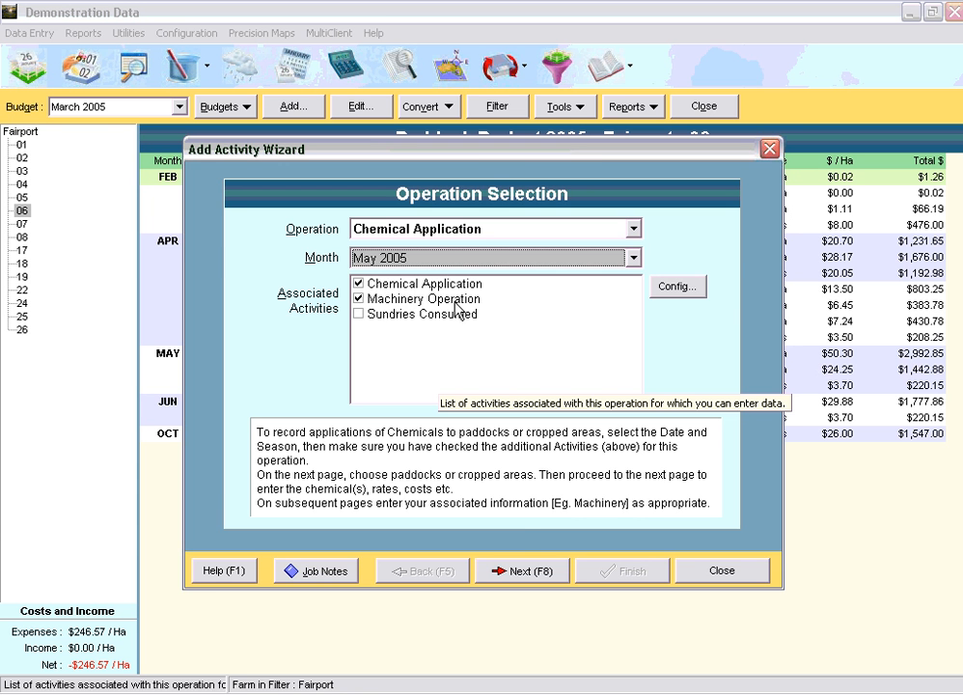
{"action": "left_click", "coordinate": [520, 573]}
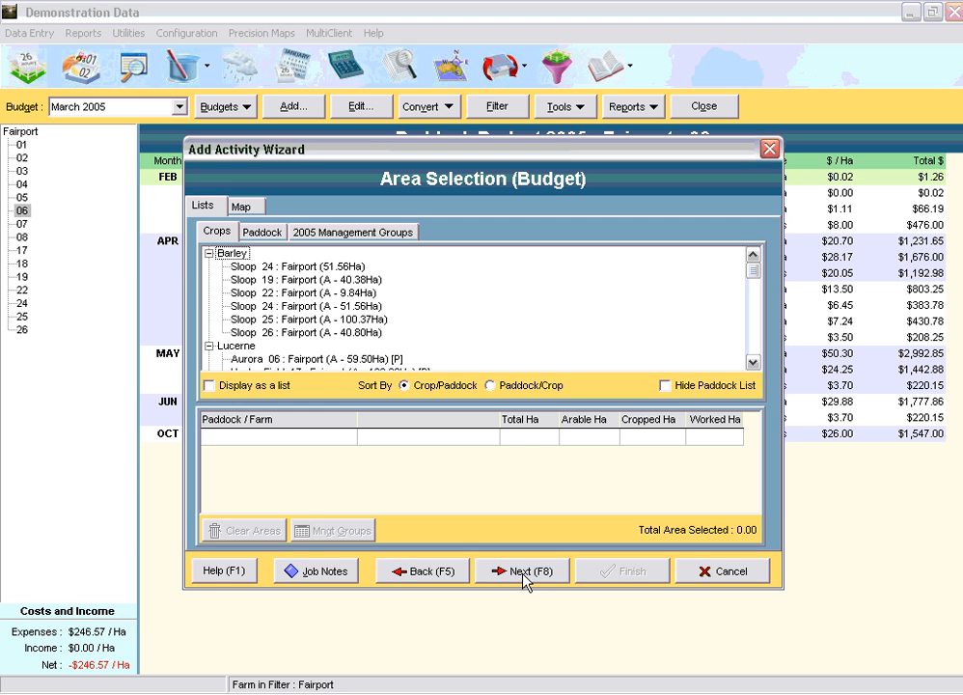
Choose all the Wheat crop paddocks as the areas for the budgeted chemical application
{"action": "left_click", "coordinate": [753, 362]}
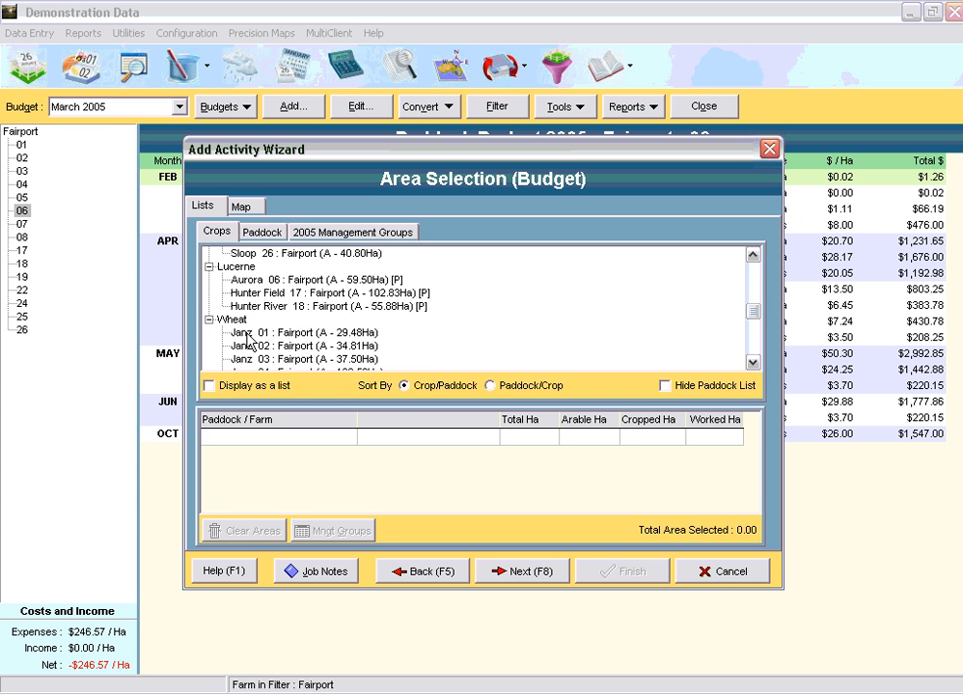
{"action": "left_click", "coordinate": [268, 236]}
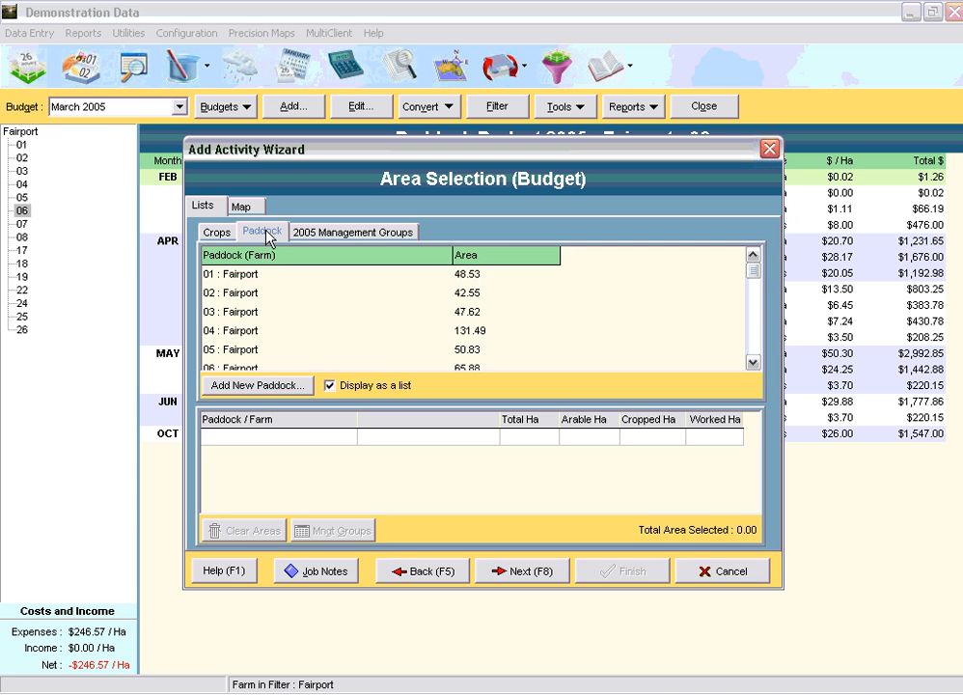
{"action": "left_click", "coordinate": [214, 236]}
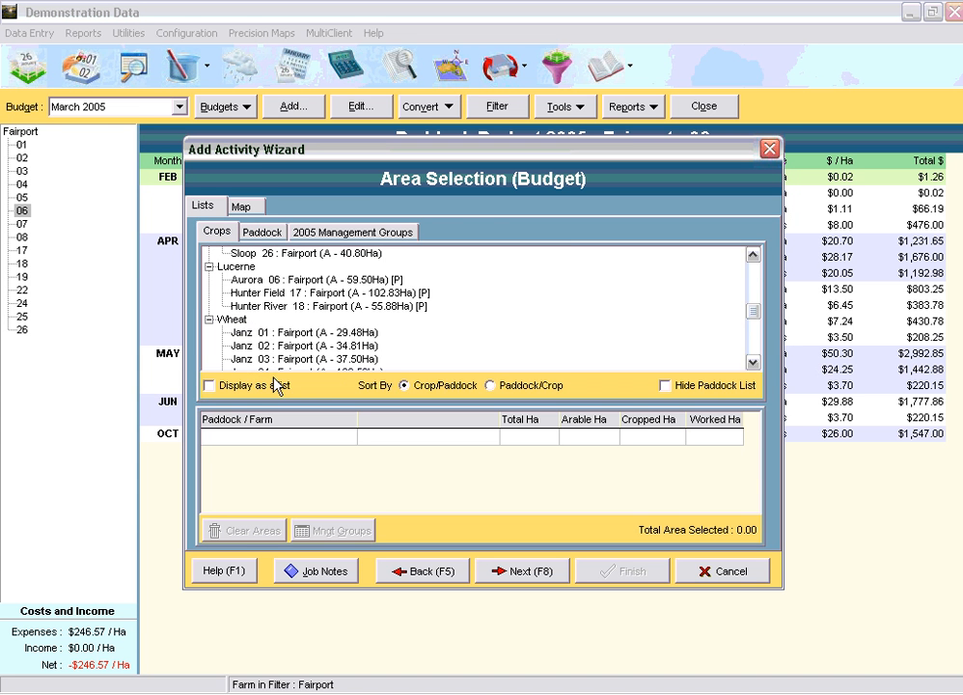
{"action": "left_click", "coordinate": [233, 319]}
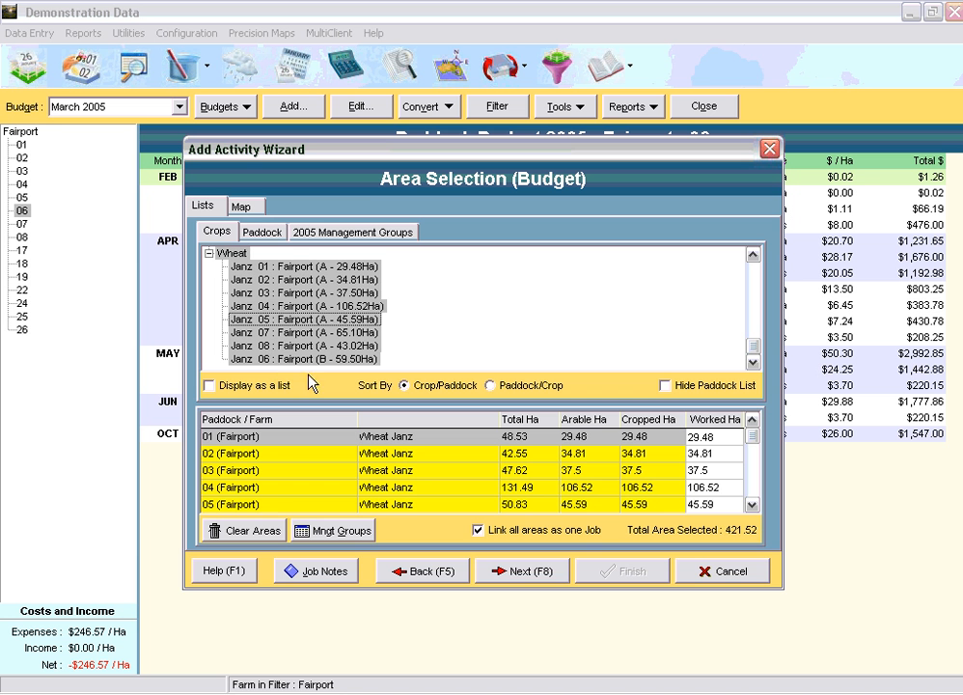
{"action": "left_click", "coordinate": [522, 571]}
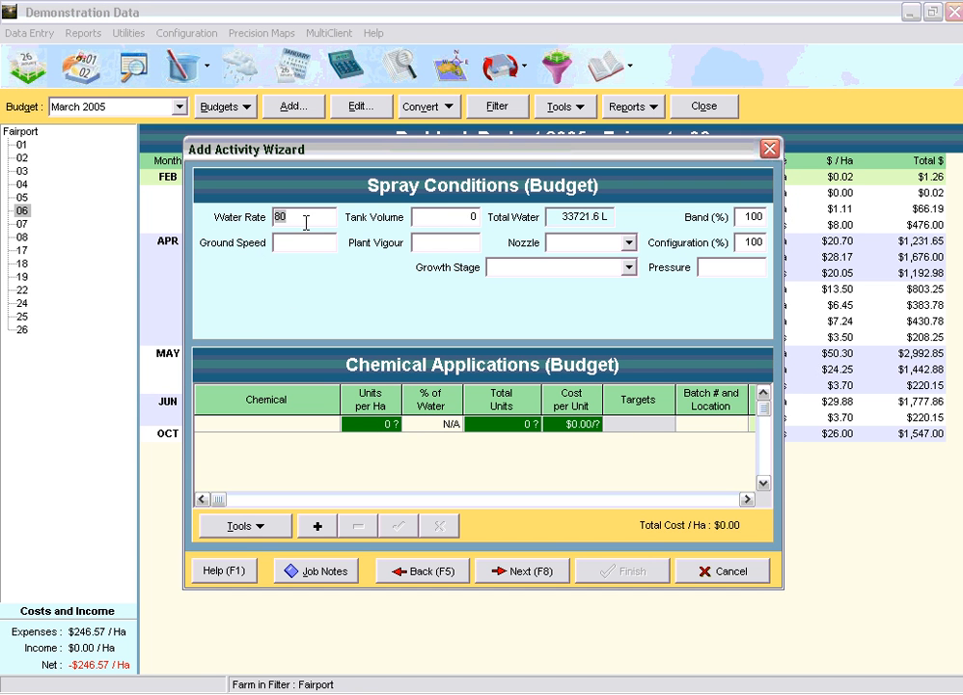
Set the spray conditions to tank volume 1000, ground speed 28, nozzle Allbuz Blue and pressure 100
{"action": "left_click", "coordinate": [422, 220]}
{"action": "type", "text": "100"}
{"action": "type", "text": "0"}
{"action": "key", "text": "Tab"}
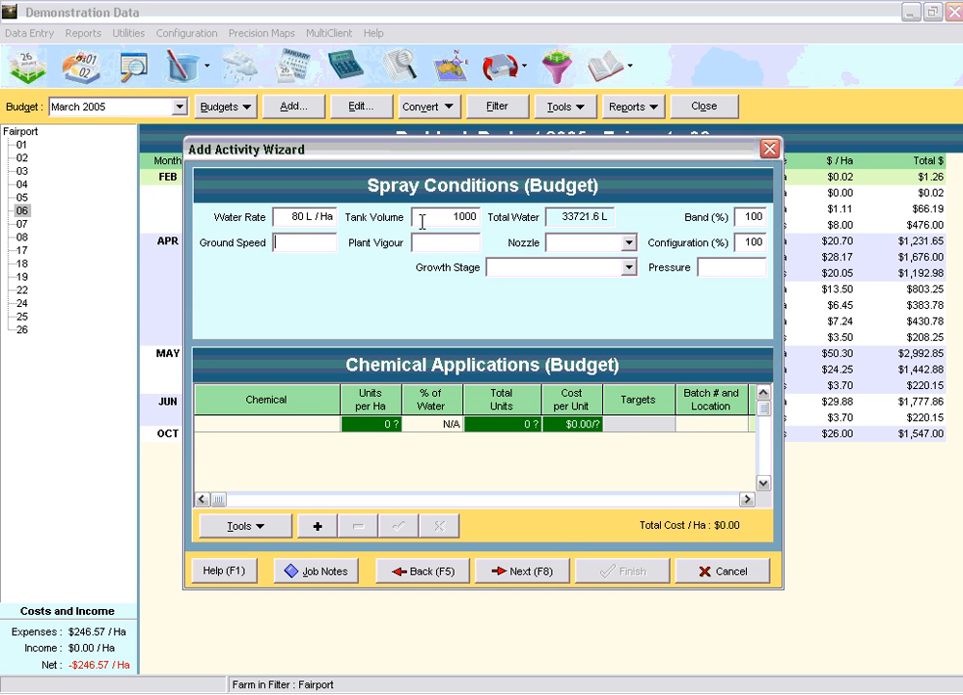
{"action": "type", "text": "28"}
{"action": "key", "text": "Tab"}
{"action": "left_click", "coordinate": [628, 242]}
{"action": "left_click", "coordinate": [600, 260]}
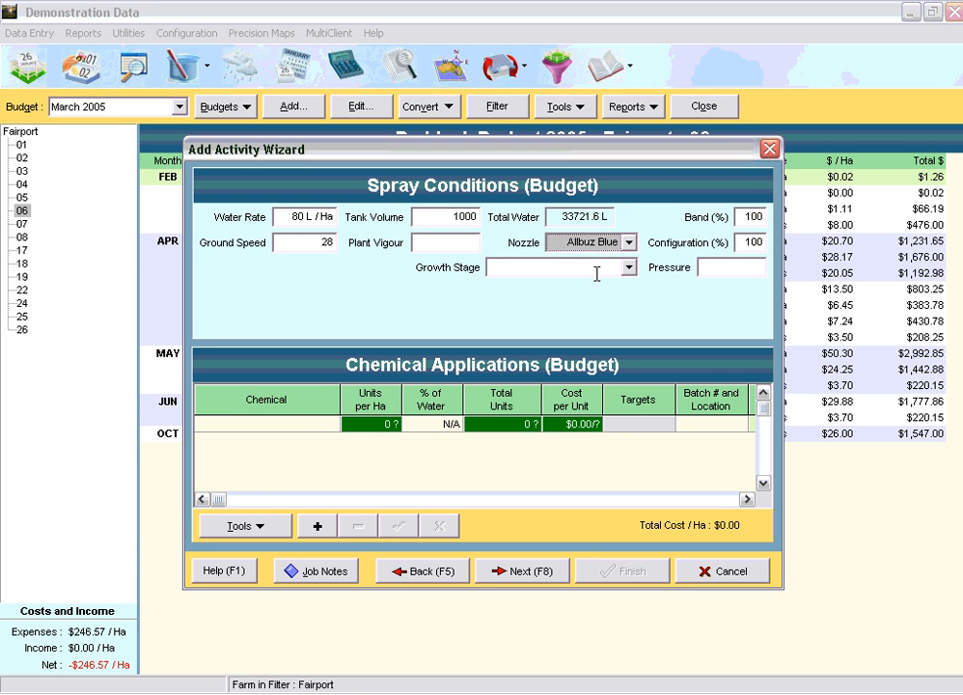
{"action": "left_click", "coordinate": [718, 269]}
{"action": "type", "text": "100"}
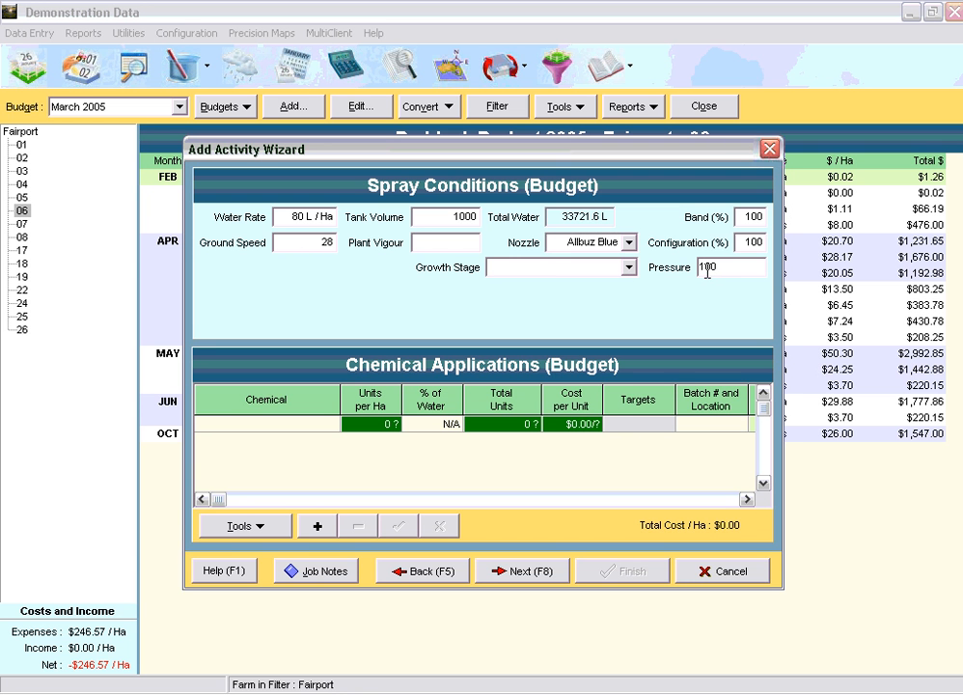
Enter Roundup XTRA as the first chemical of the application, keeping its default rate per hectare
{"action": "left_click", "coordinate": [308, 452]}
{"action": "left_click", "coordinate": [330, 424]}
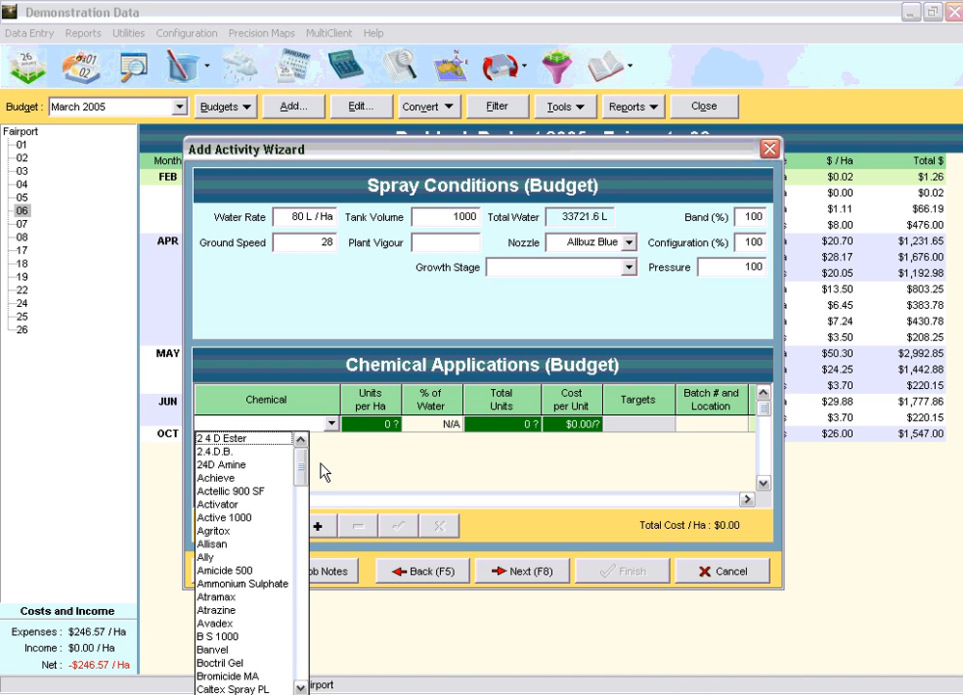
{"action": "type", "text": "Rou"}
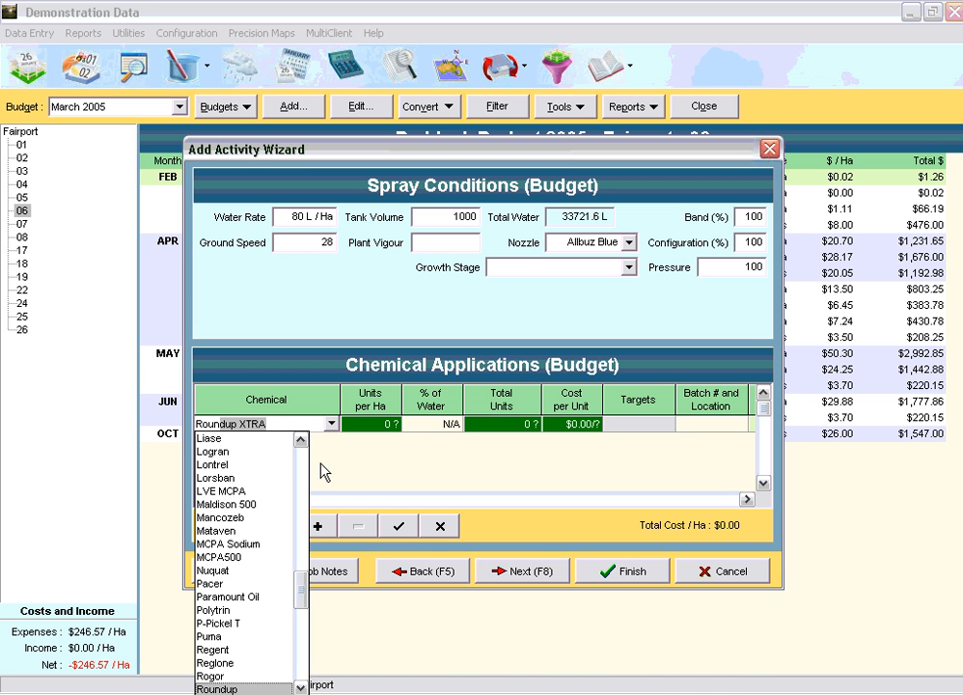
{"action": "type", "text": "n"}
{"action": "key", "text": "Return"}
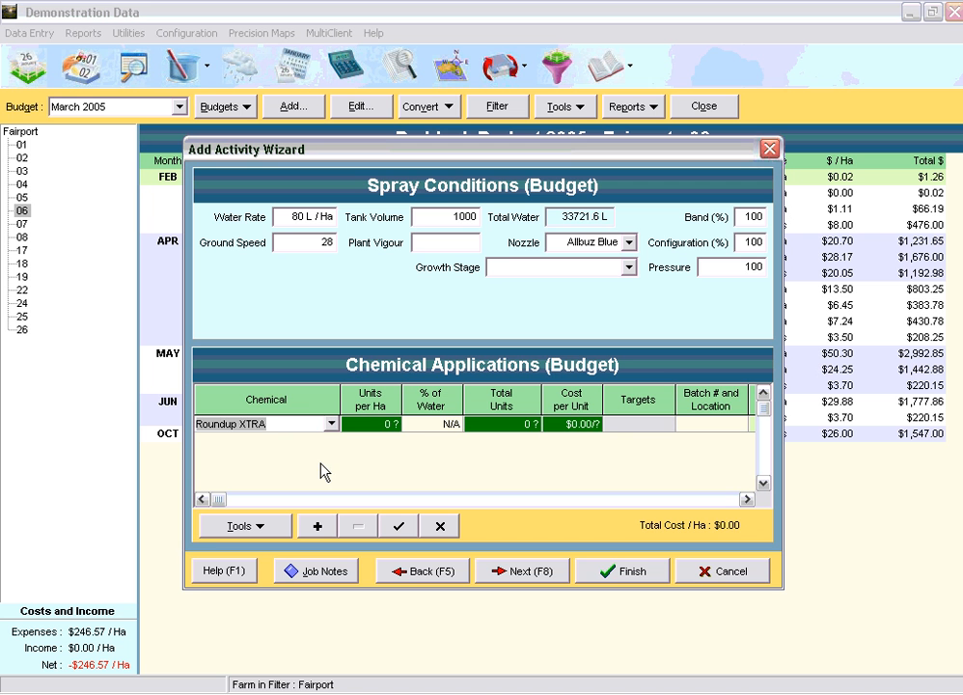
{"action": "left_click", "coordinate": [384, 425]}
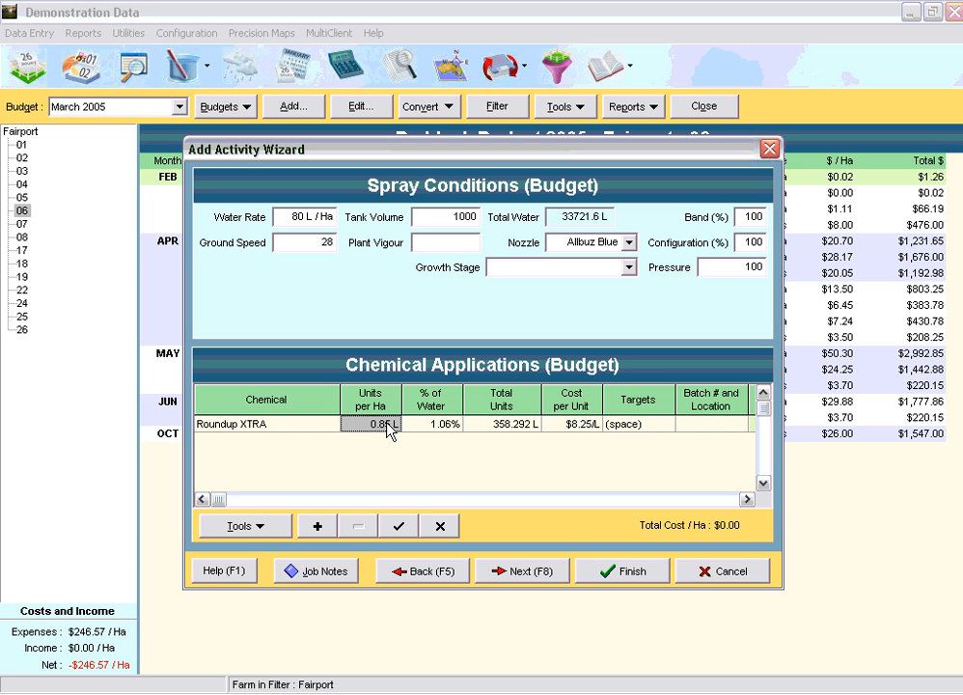
{"action": "left_click", "coordinate": [531, 430]}
Add Active 1000 as a second chemical with its default rate per hectare
{"action": "left_click", "coordinate": [318, 526]}
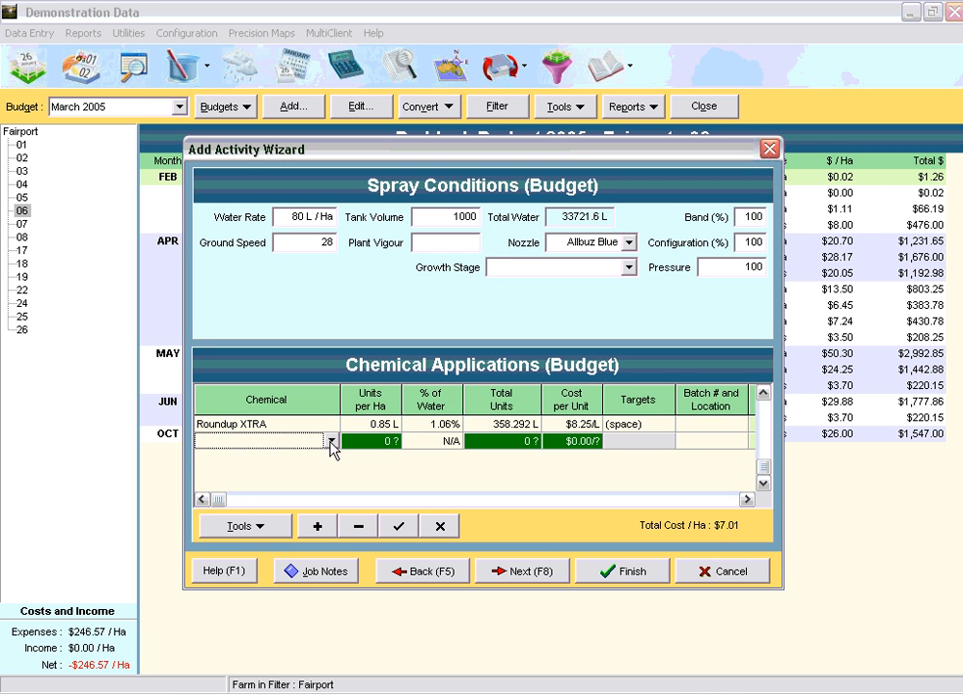
{"action": "left_click", "coordinate": [330, 441]}
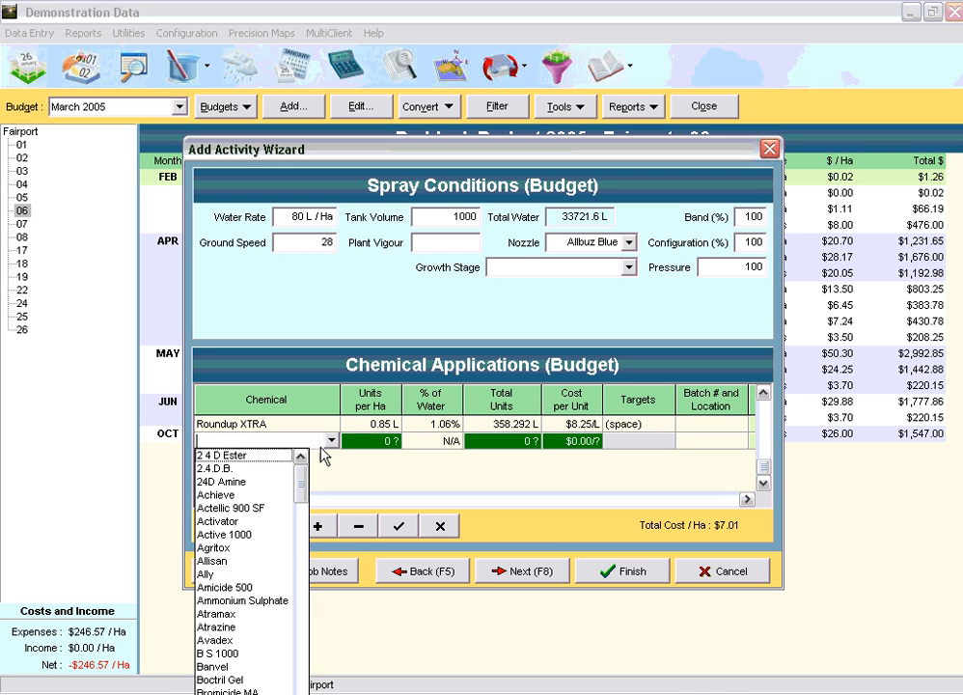
{"action": "left_click", "coordinate": [352, 536]}
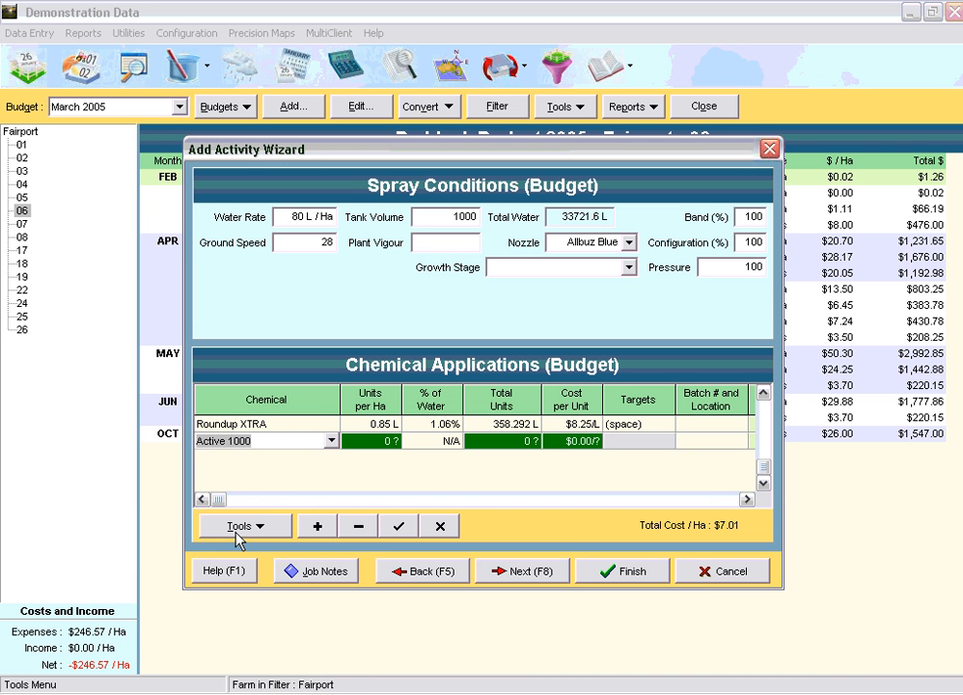
{"action": "key", "text": "Tab"}
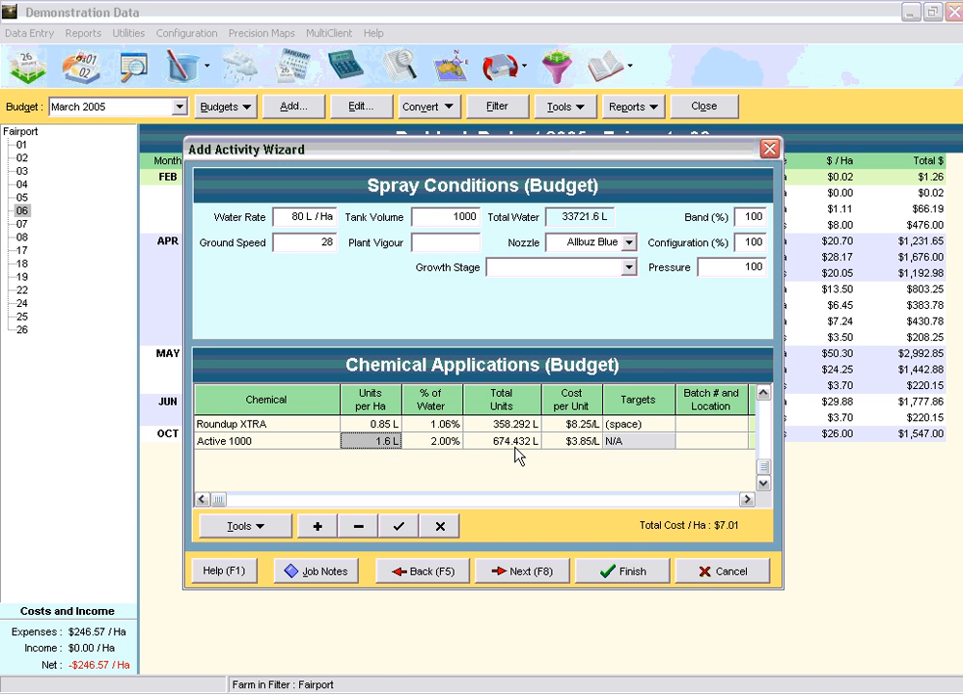
Save the entered chemicals as a mix named Knockdown
{"action": "left_click", "coordinate": [259, 527]}
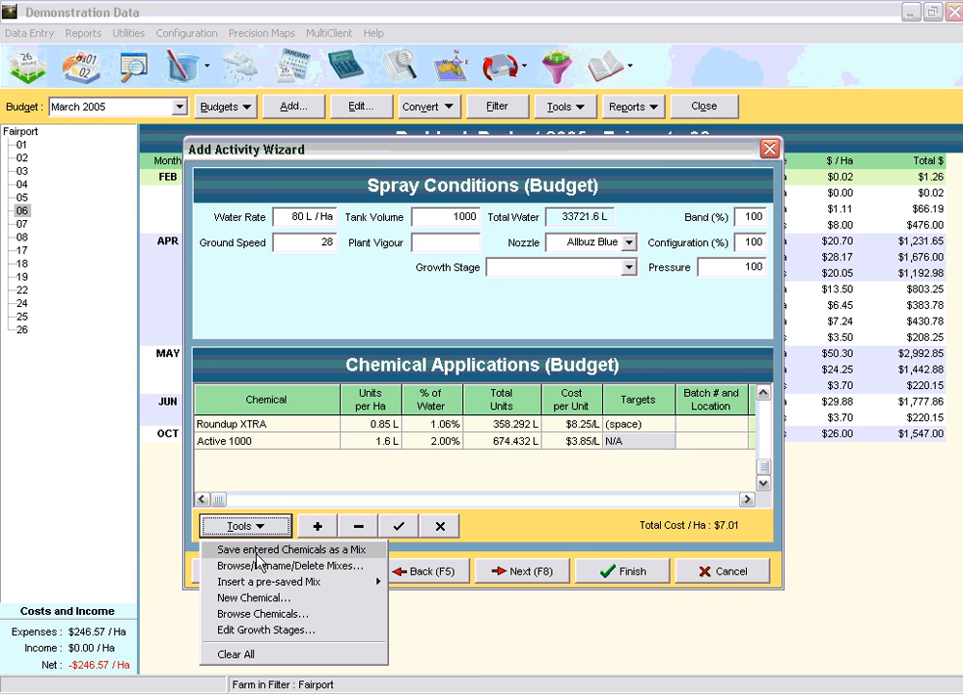
{"action": "left_click", "coordinate": [258, 550]}
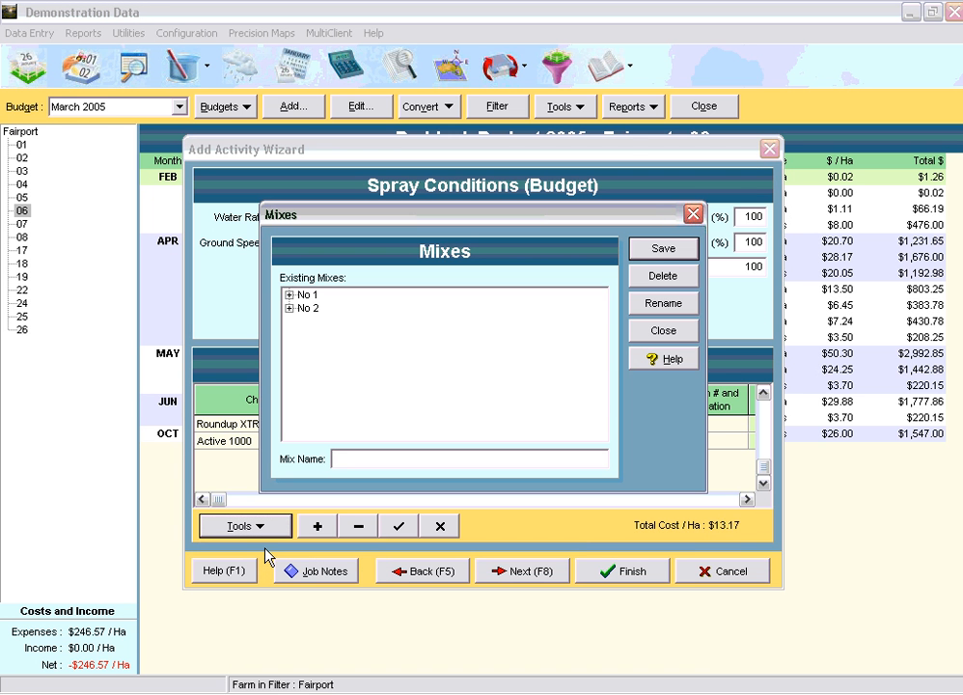
{"action": "type", "text": "Knockdown"}
{"action": "key", "text": "Return"}
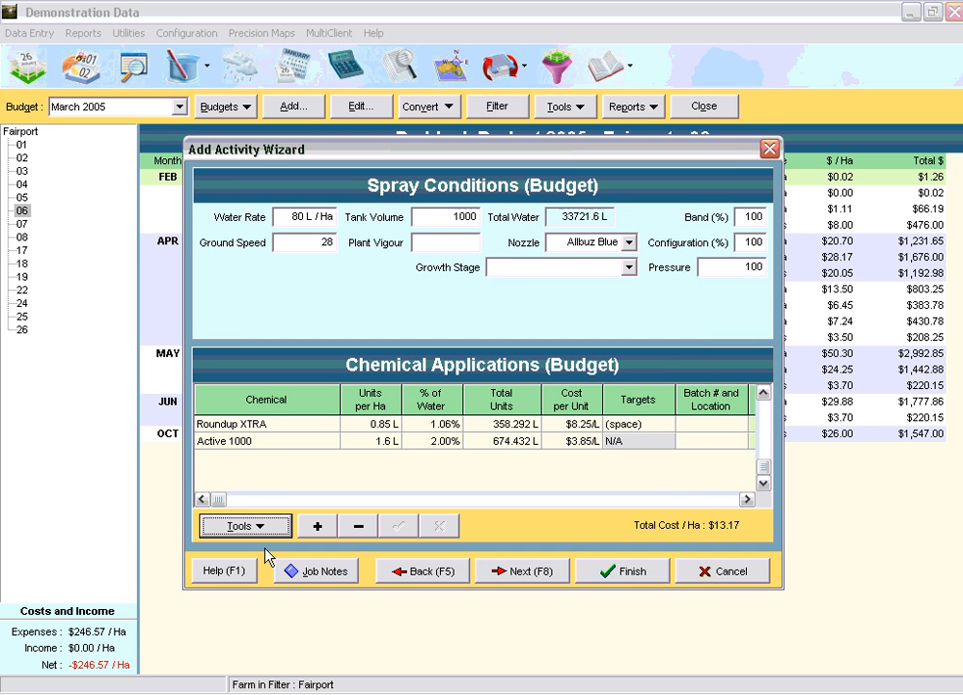
Proceed to the budgeted machinery operation and enter Spraying as the machine operation
{"action": "left_click", "coordinate": [526, 572]}
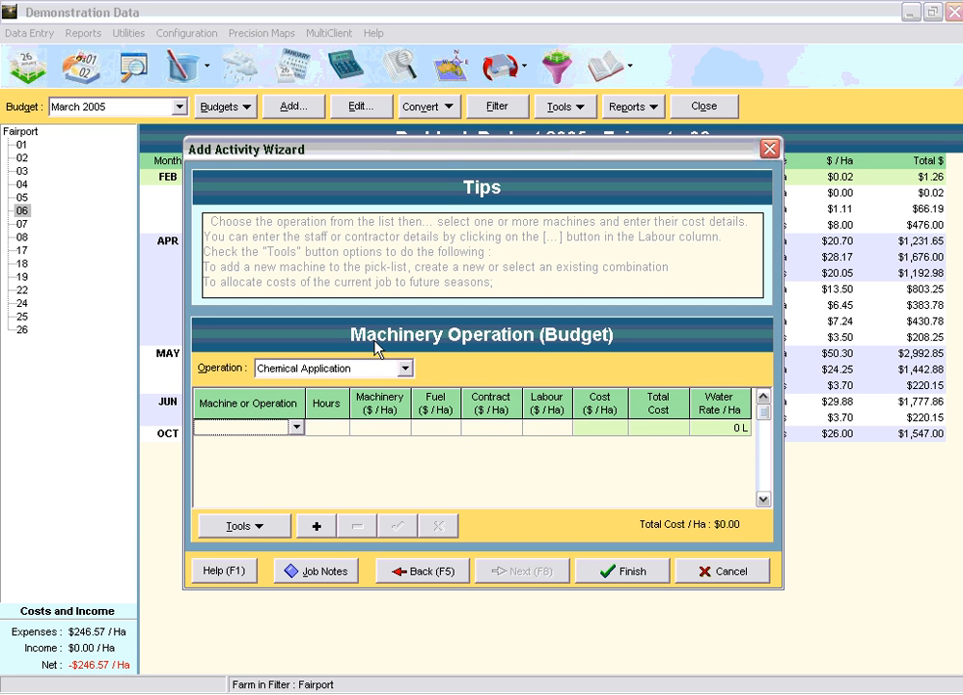
{"action": "left_click", "coordinate": [297, 428]}
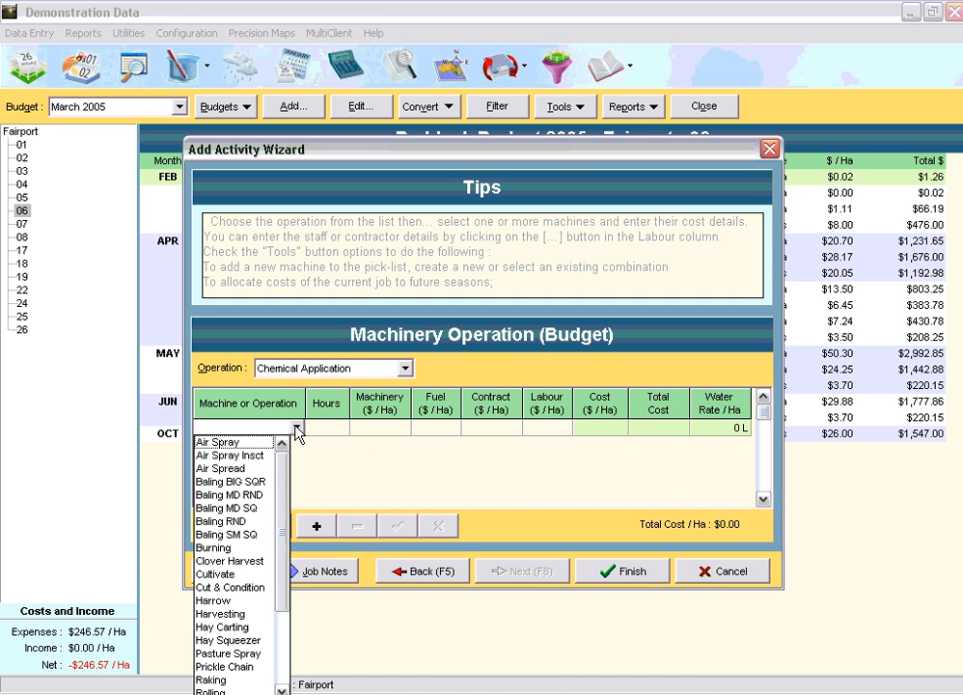
{"action": "type", "text": "spra"}
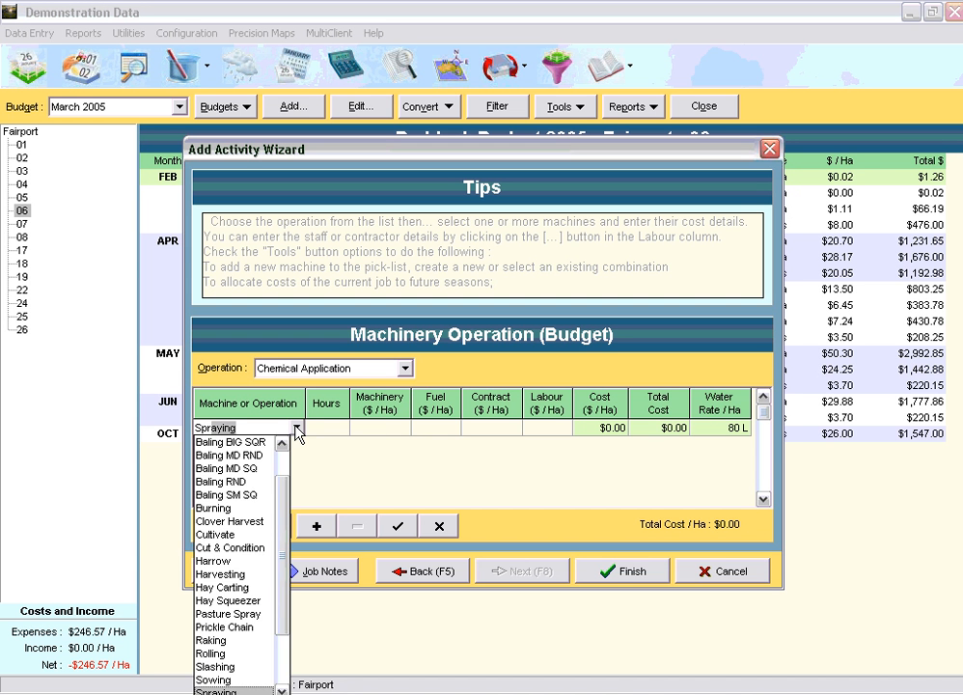
{"action": "key", "text": "Return"}
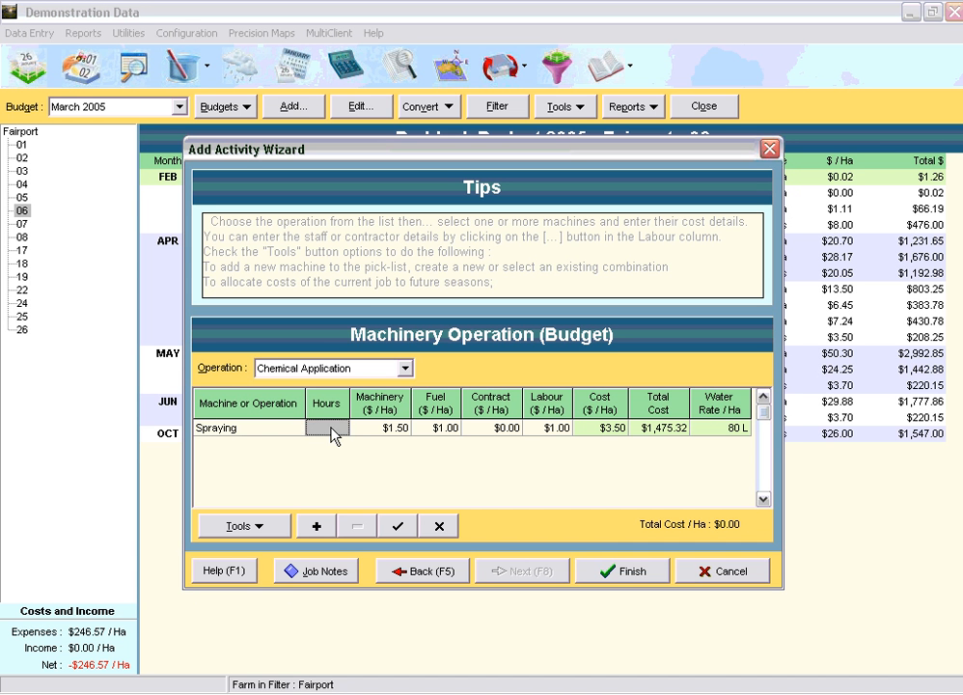
Set the Spraying operation to 8 hours and finish adding the chemical application to the budget
{"action": "left_click", "coordinate": [327, 427]}
{"action": "type", "text": "8"}
{"action": "key", "text": "Tab"}
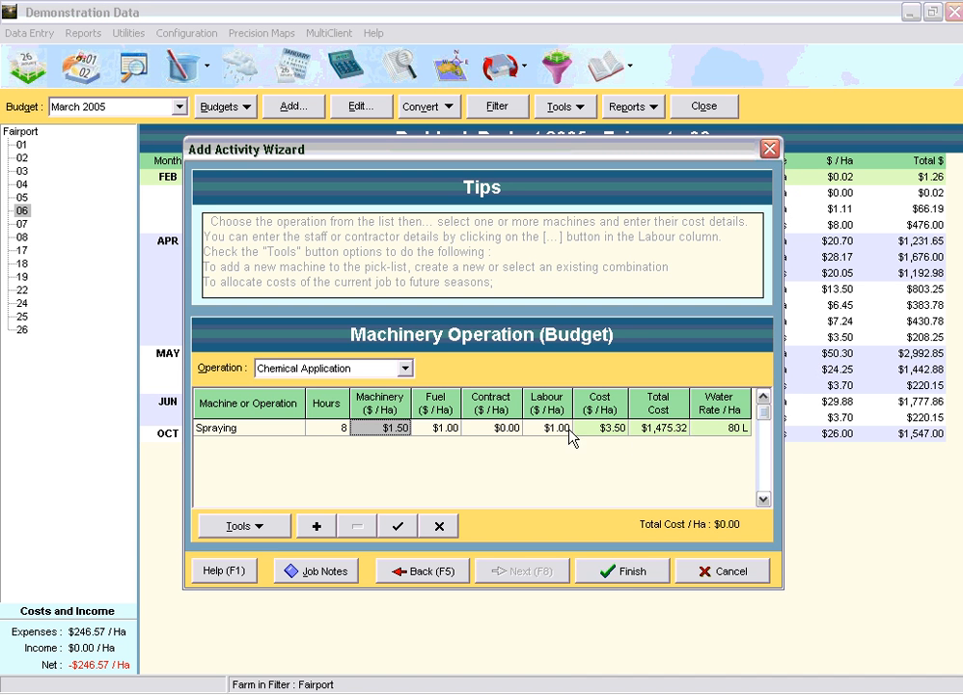
{"action": "left_click", "coordinate": [634, 577]}
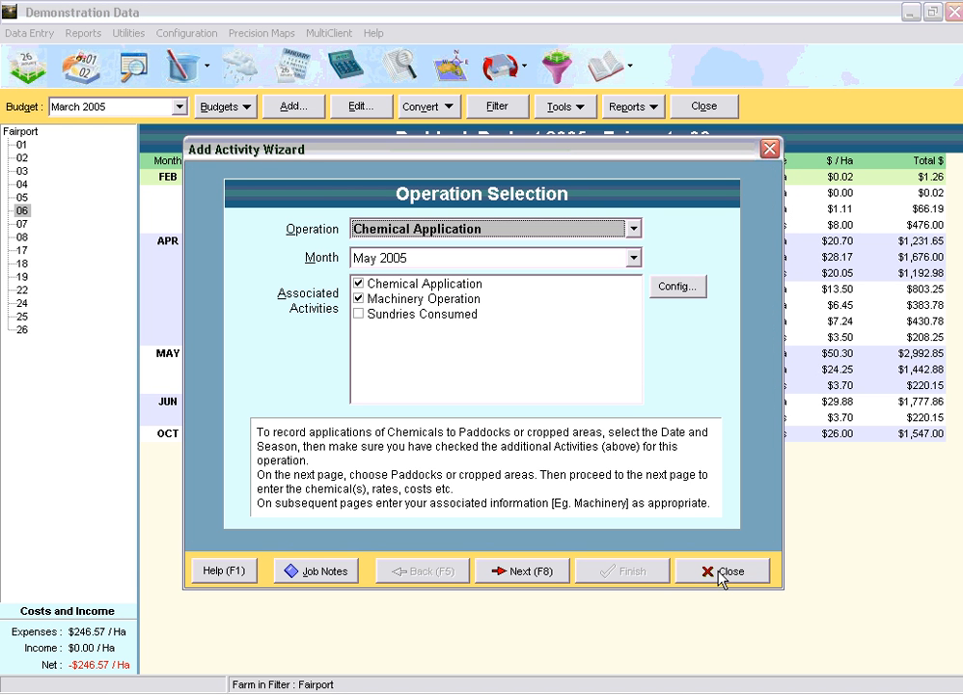
Review the operation types available for budget activities, keeping Chemical Application selected, and close the activity wizard
{"action": "left_click", "coordinate": [633, 230]}
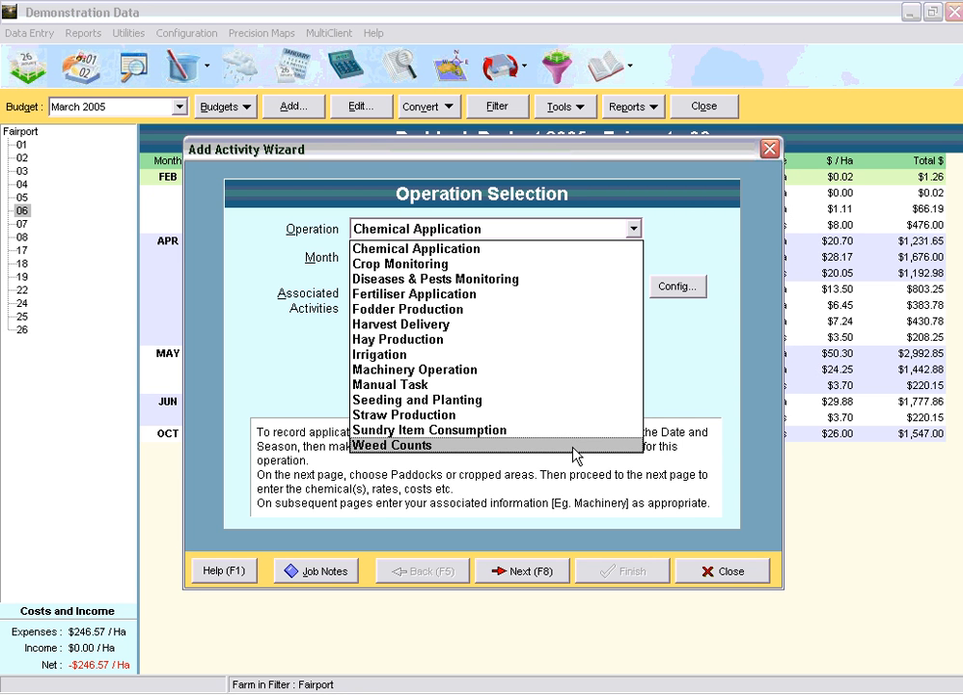
{"action": "left_click", "coordinate": [672, 395]}
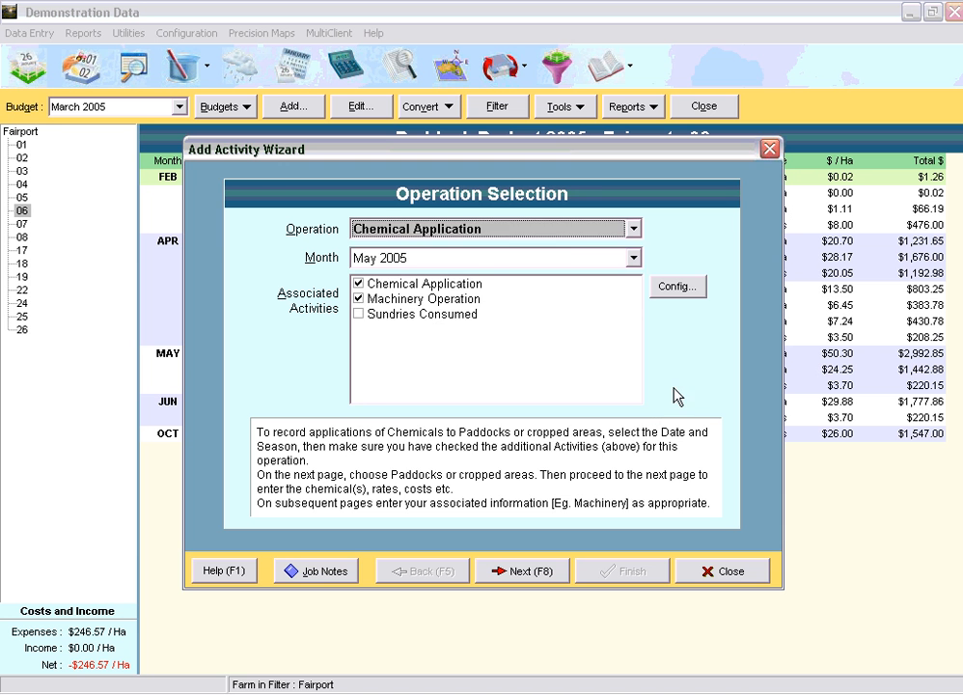
{"action": "left_click", "coordinate": [634, 230]}
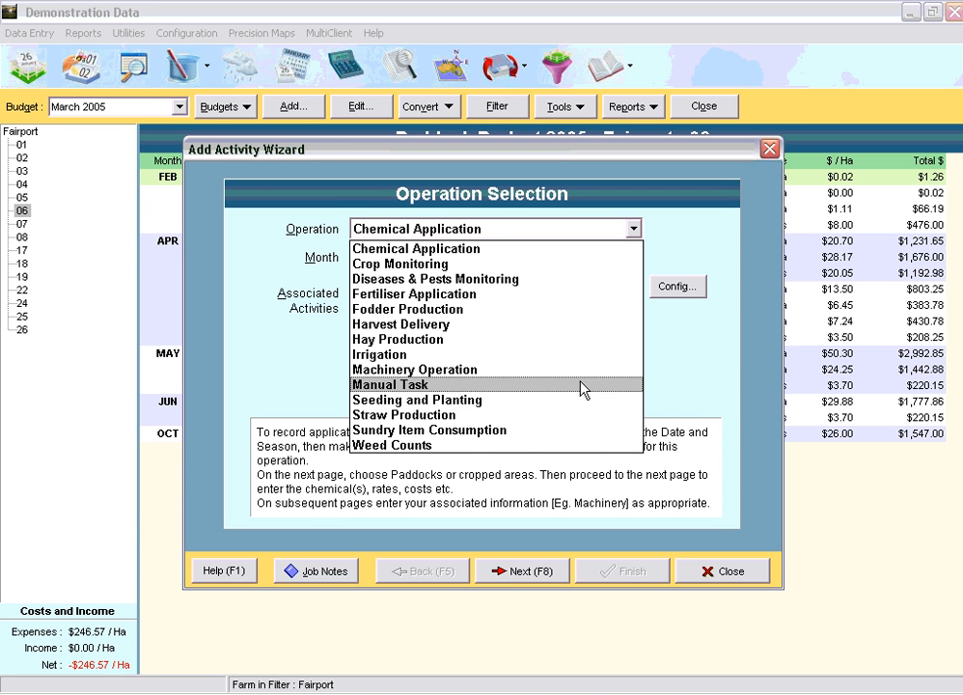
{"action": "left_click", "coordinate": [720, 366]}
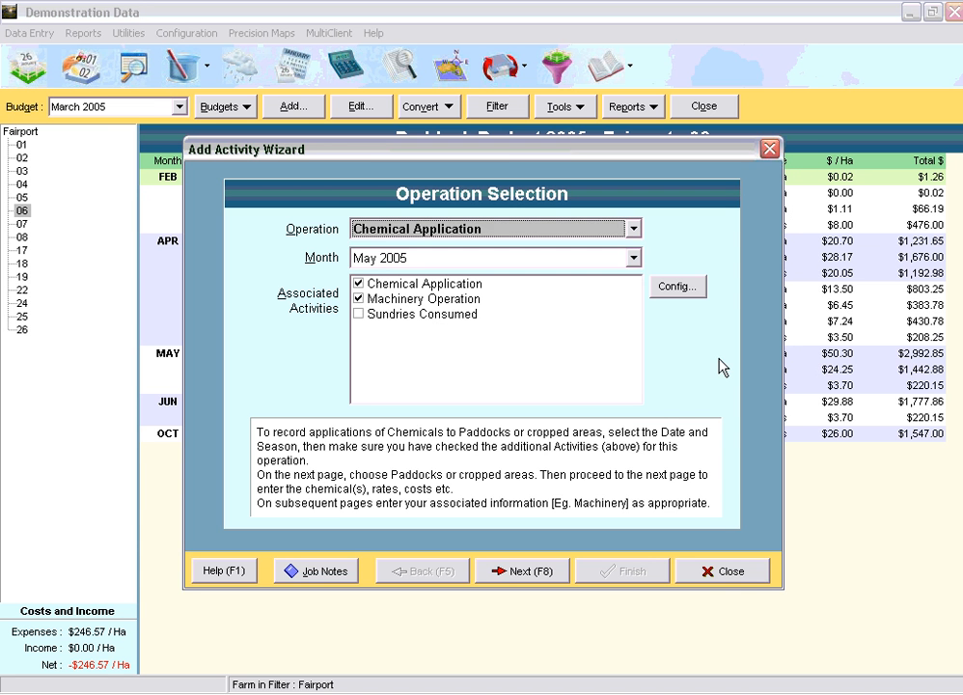
{"action": "left_click", "coordinate": [723, 571]}
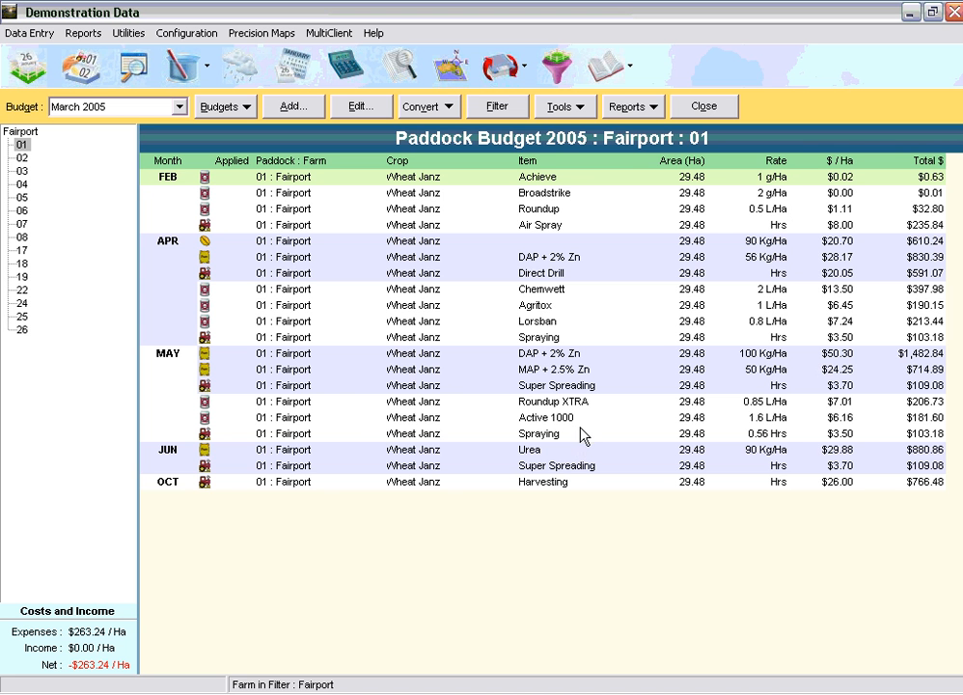
View the Consumables Required for Current Budget report through to its seed section and close it
{"action": "left_click", "coordinate": [645, 108]}
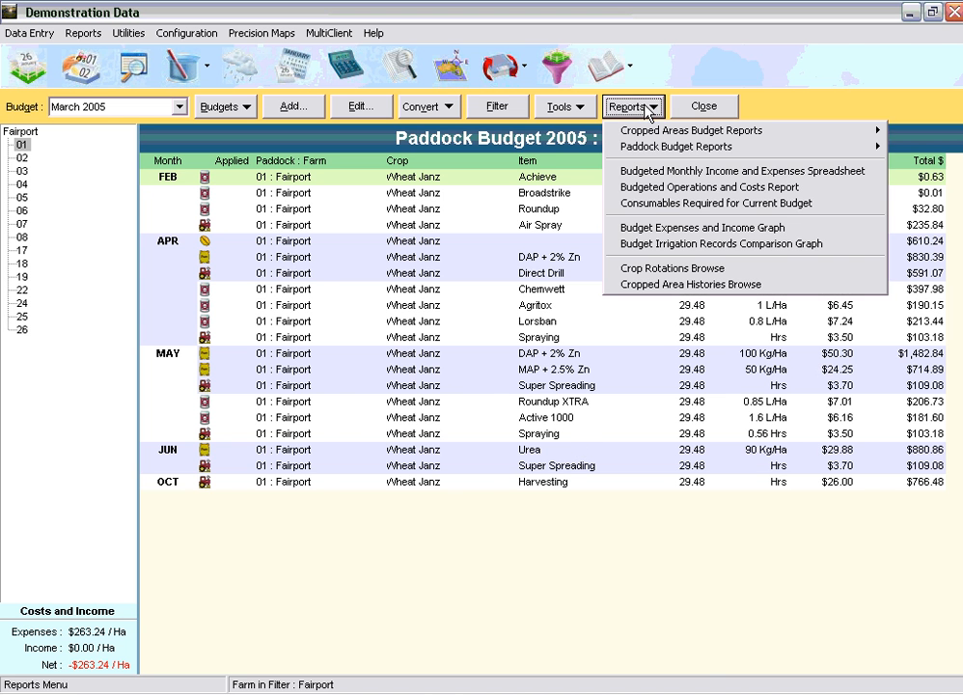
{"action": "left_click", "coordinate": [676, 203]}
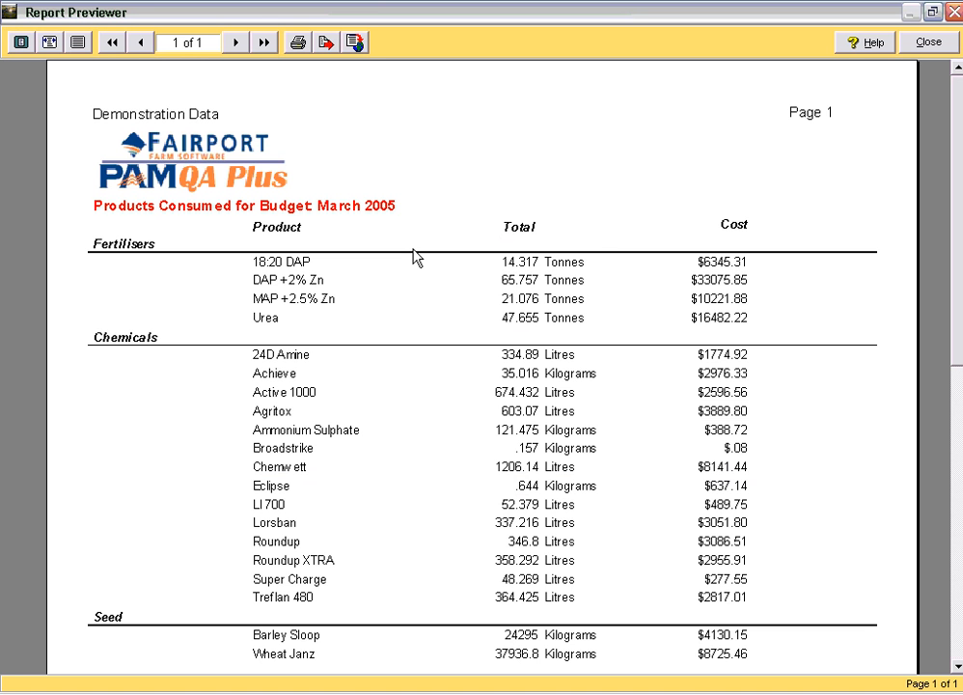
{"action": "scroll", "coordinate": [415, 257], "scroll_direction": "down", "scroll_amount": 3}
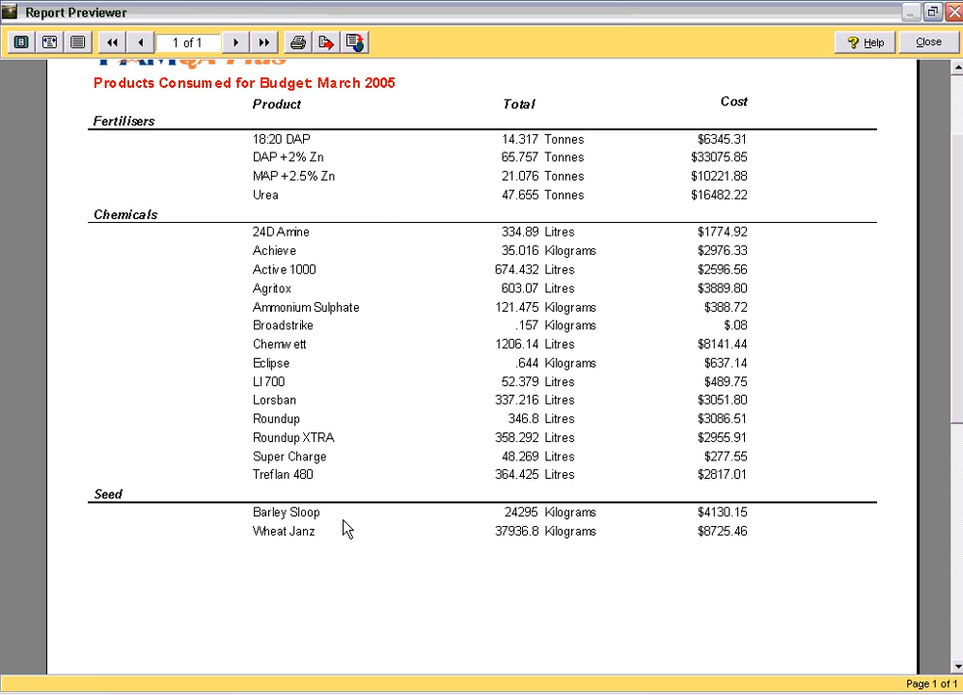
{"action": "left_click", "coordinate": [926, 44]}
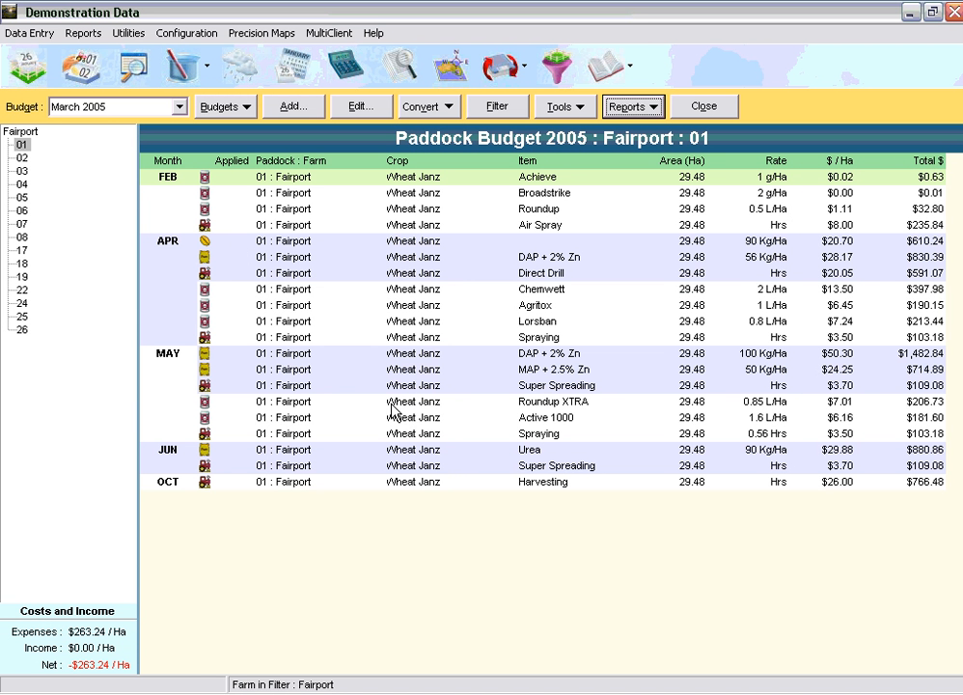
Convert paddock 01's February Broadstrike budget record to a plan, keeping its chemical and machinery details
{"action": "left_click", "coordinate": [427, 193]}
{"action": "left_click", "coordinate": [431, 108]}
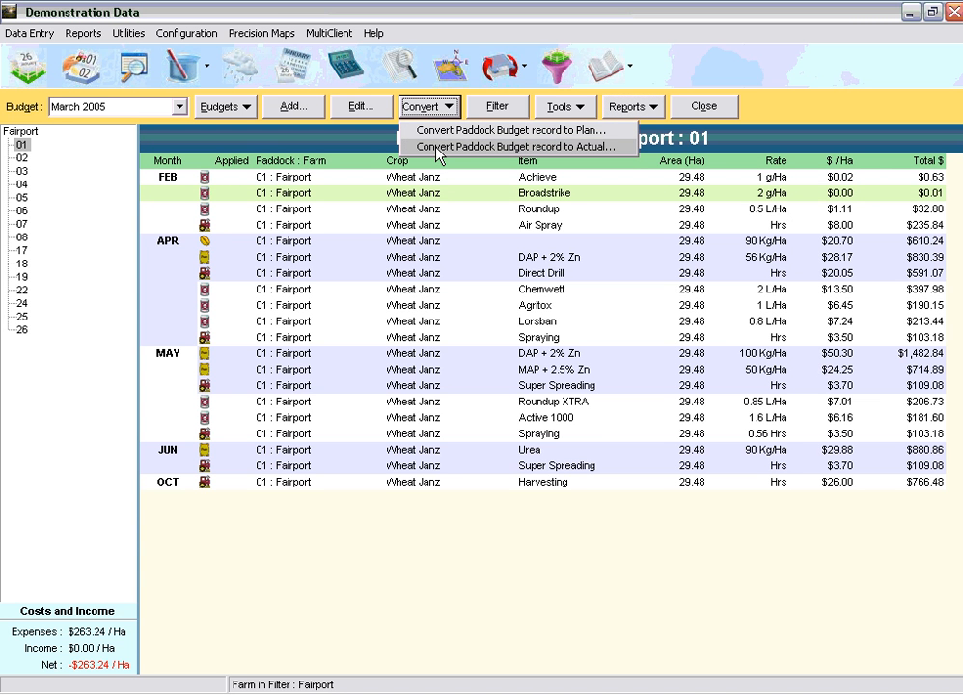
{"action": "left_click", "coordinate": [439, 134]}
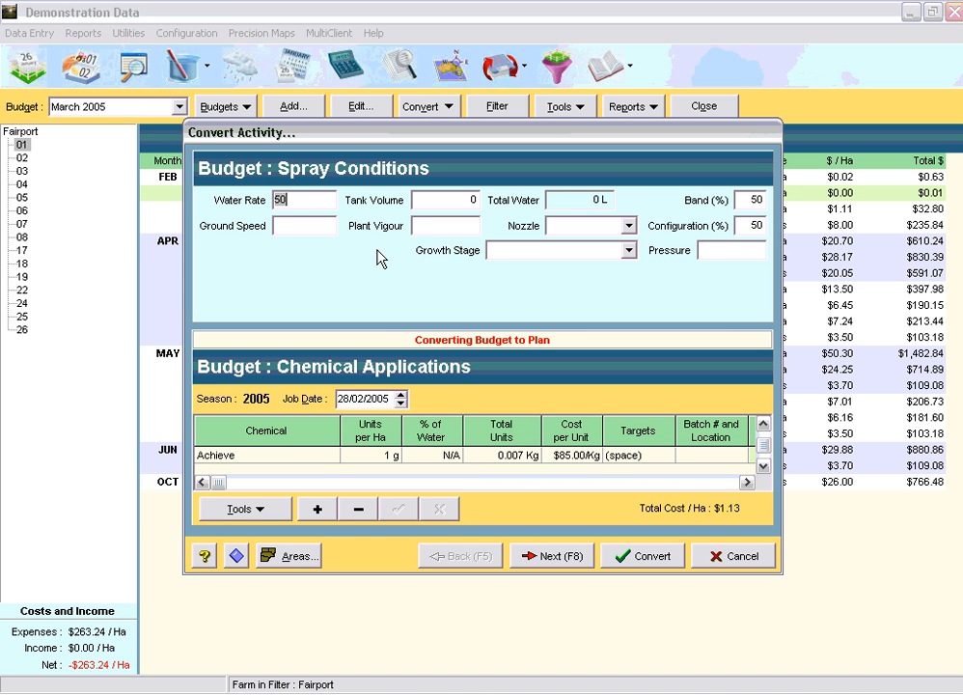
{"action": "left_click", "coordinate": [577, 559]}
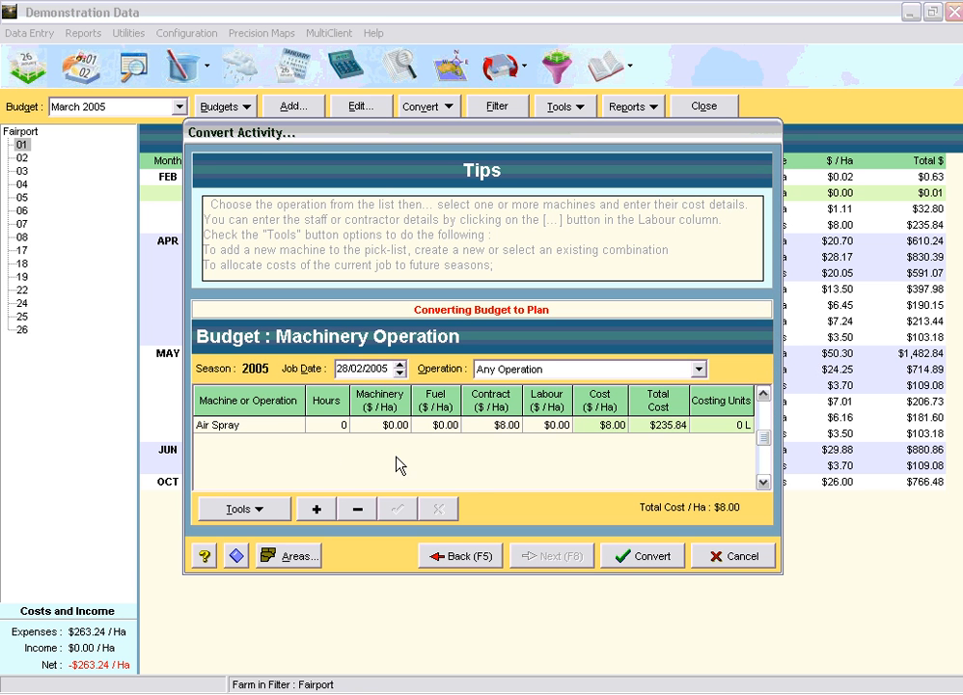
{"action": "left_click", "coordinate": [644, 555]}
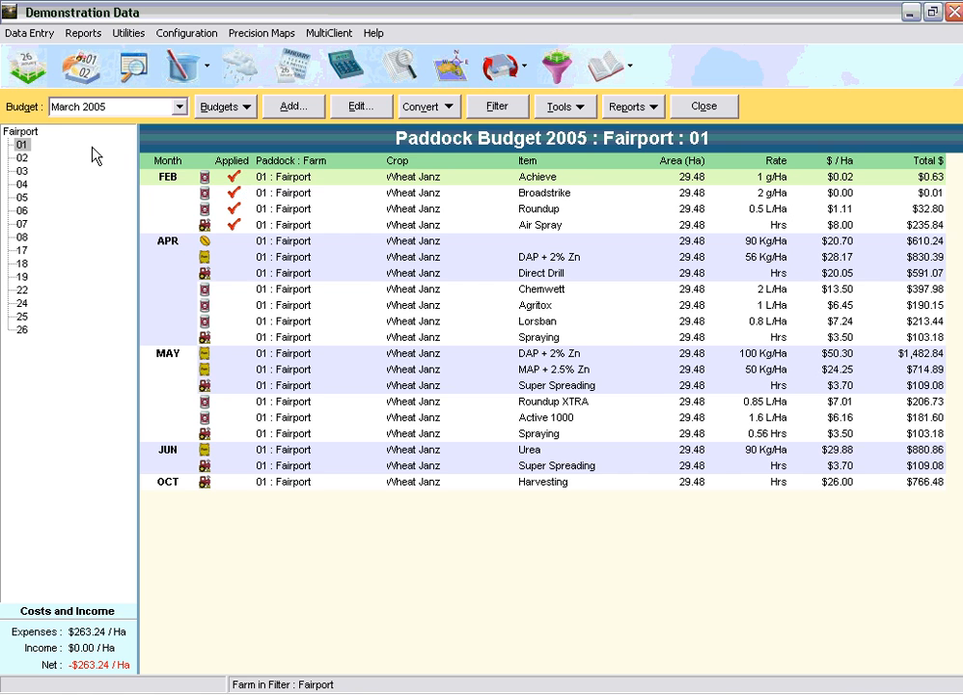
From the 2005 season view, generate the Spray Worksheet for paddock 10's planned Chemwett application, read it through and close it
{"action": "left_click", "coordinate": [78, 66]}
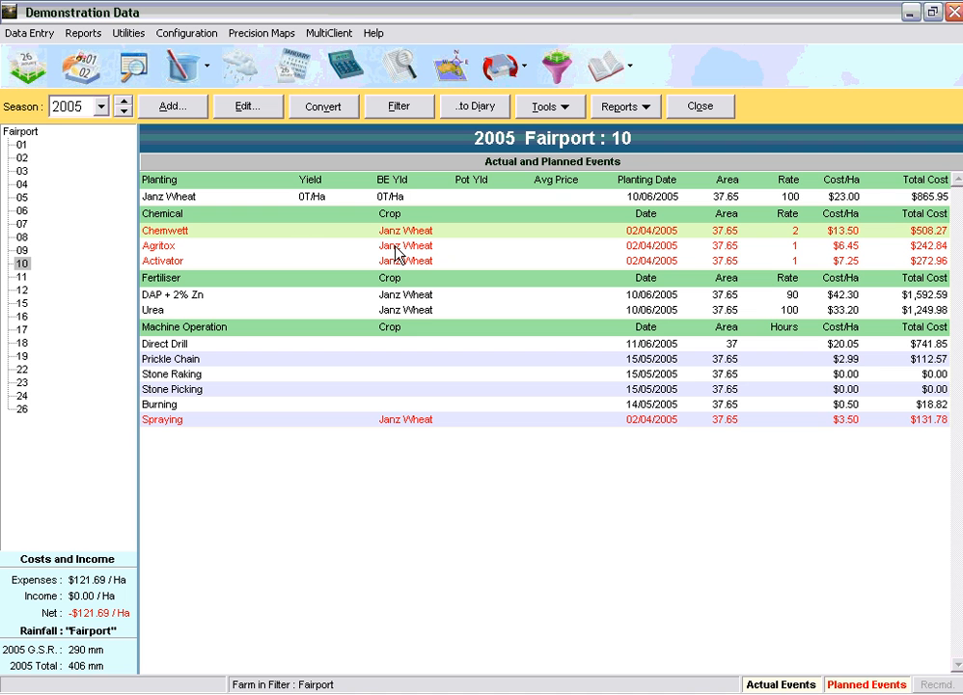
{"action": "left_click", "coordinate": [625, 107]}
{"action": "mouse_move", "coordinate": [645, 210]}
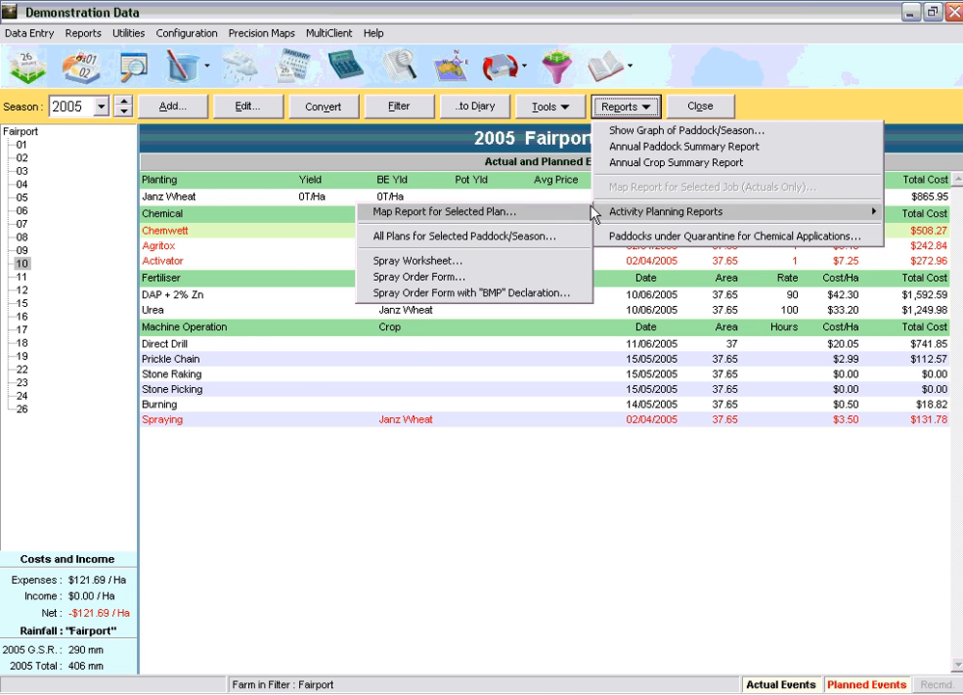
{"action": "left_click", "coordinate": [470, 274]}
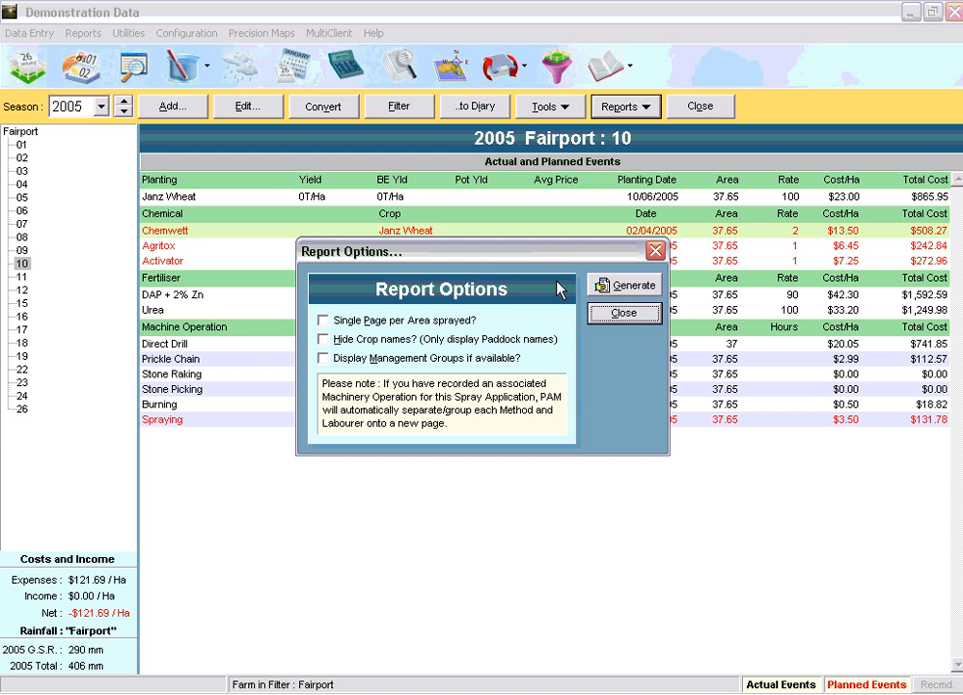
{"action": "left_click", "coordinate": [605, 289]}
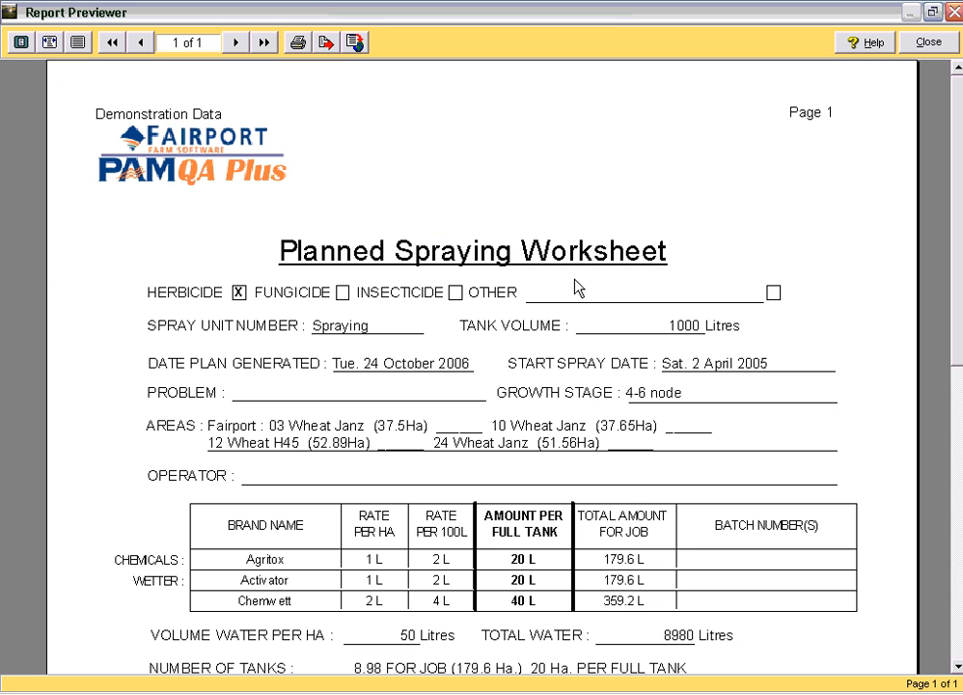
{"action": "scroll", "coordinate": [353, 305], "scroll_direction": "down", "scroll_amount": 3}
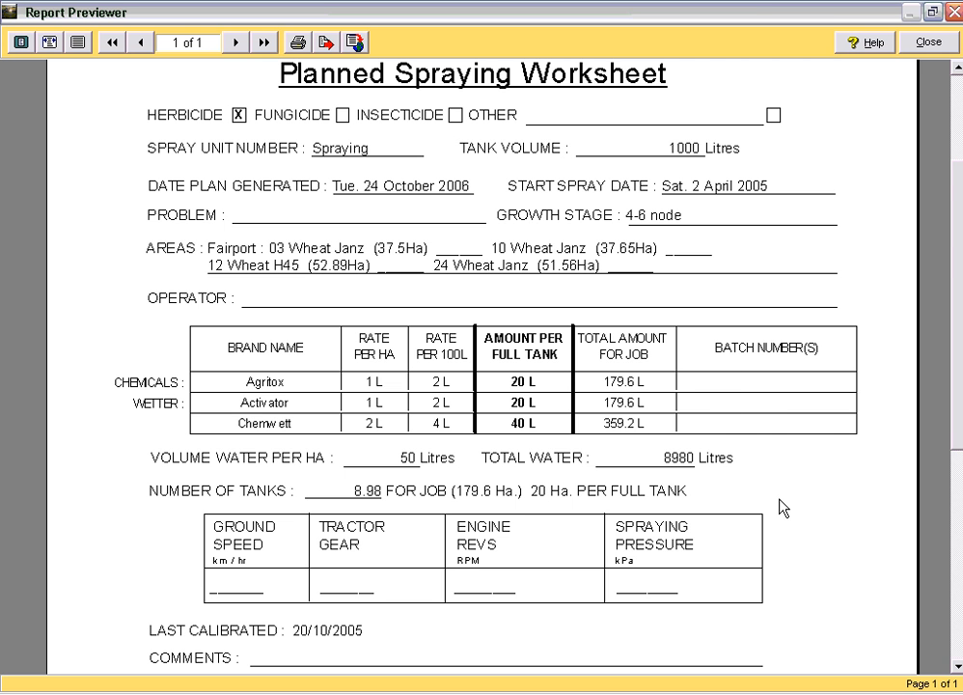
{"action": "scroll", "coordinate": [723, 508], "scroll_direction": "down", "scroll_amount": 5}
{"action": "scroll", "coordinate": [778, 502], "scroll_direction": "down", "scroll_amount": 5}
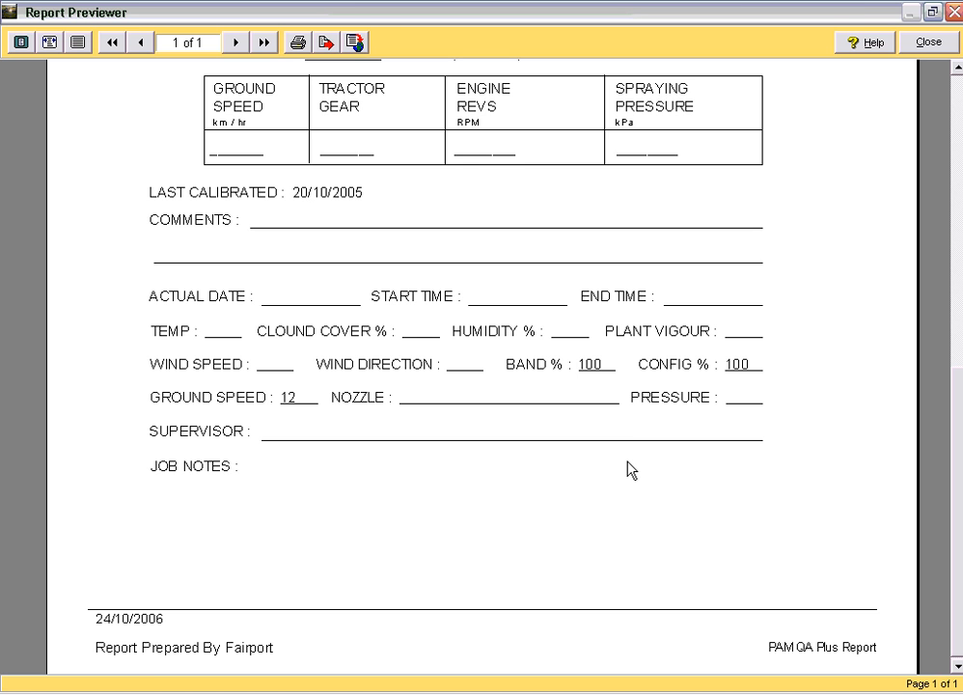
{"action": "left_click", "coordinate": [928, 43]}
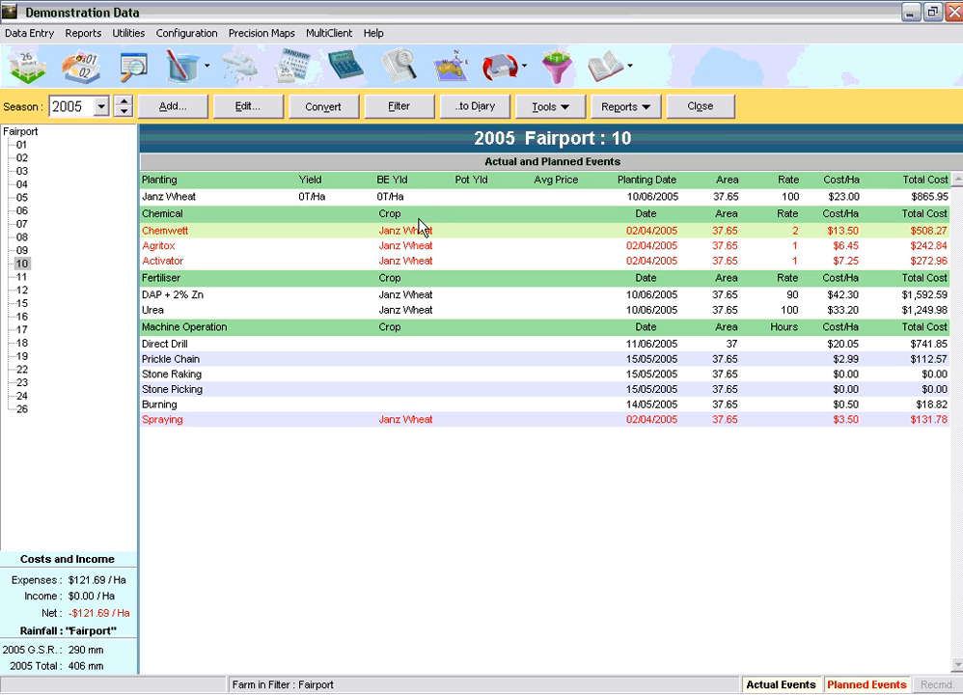
Convert paddock 10's planned Chemwett application to an actual record, assigning a worker 2.5 labour hours for Spraying
{"action": "left_click", "coordinate": [328, 108]}
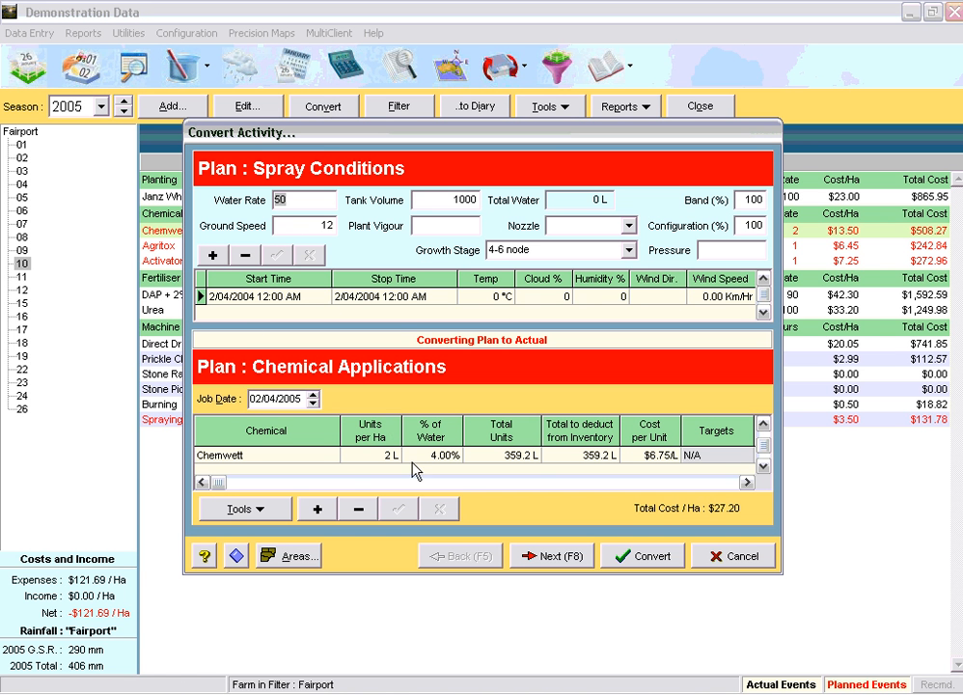
{"action": "left_click", "coordinate": [551, 556]}
{"action": "left_click", "coordinate": [558, 425]}
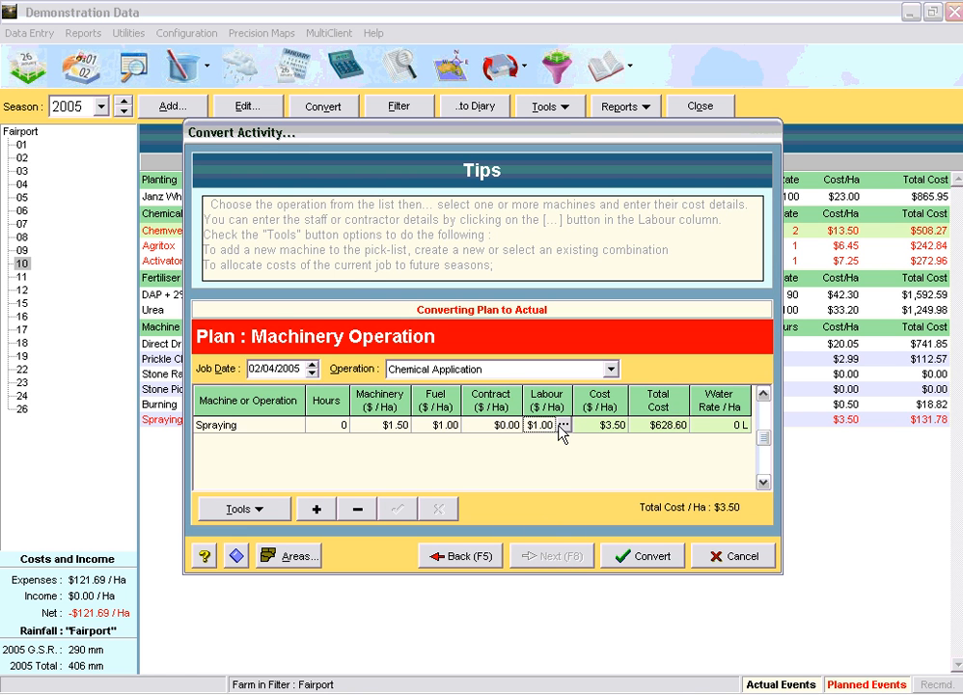
{"action": "left_click", "coordinate": [563, 426]}
{"action": "left_click", "coordinate": [337, 322]}
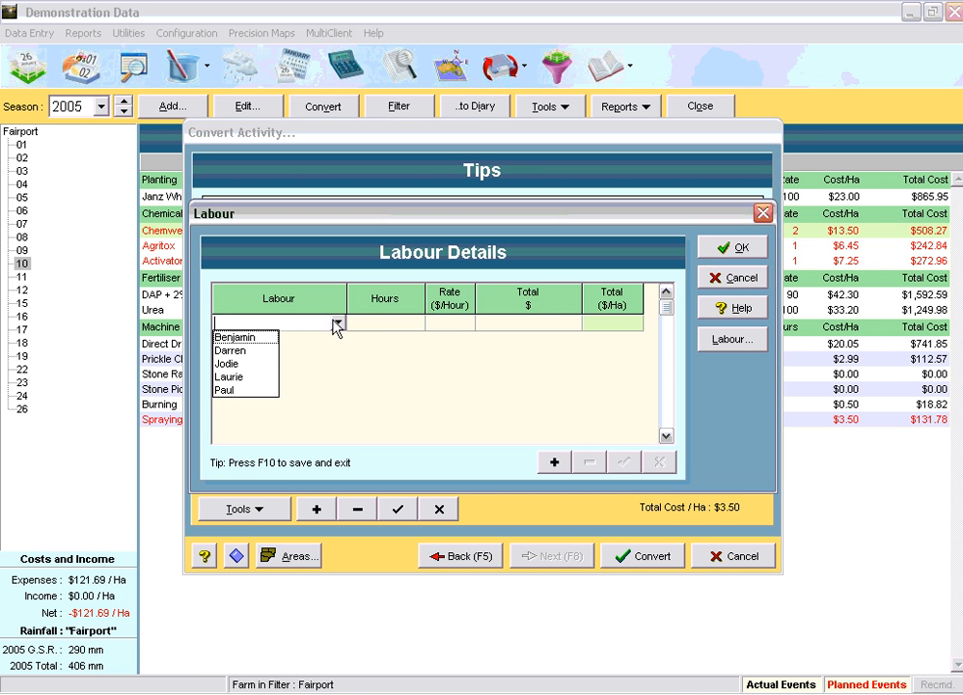
{"action": "left_click", "coordinate": [241, 376]}
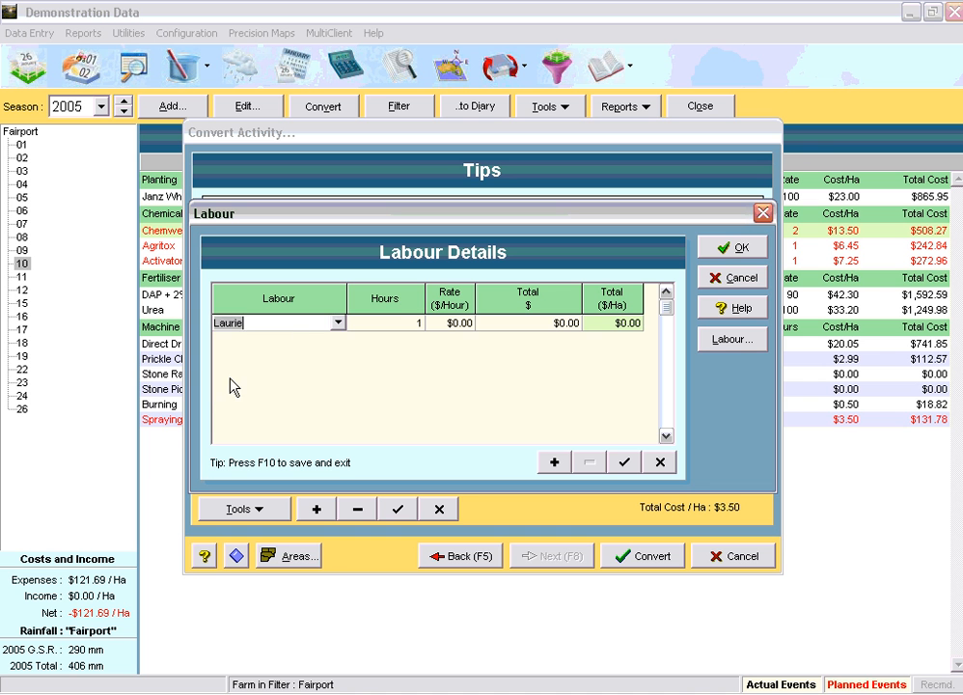
{"action": "left_click", "coordinate": [404, 324]}
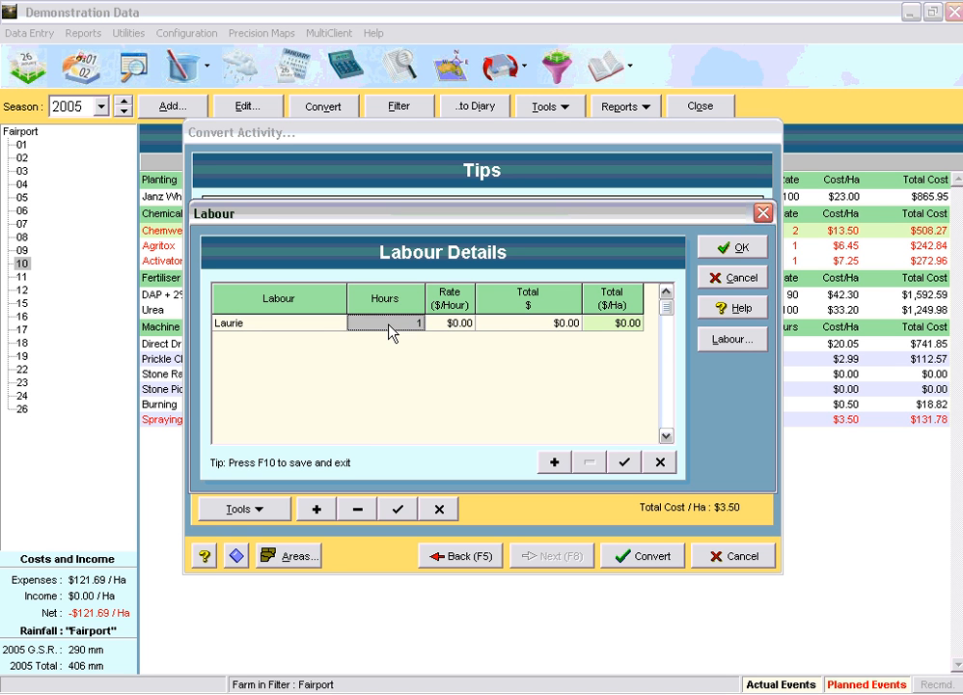
{"action": "type", "text": "2.5"}
{"action": "key", "text": "Tab"}
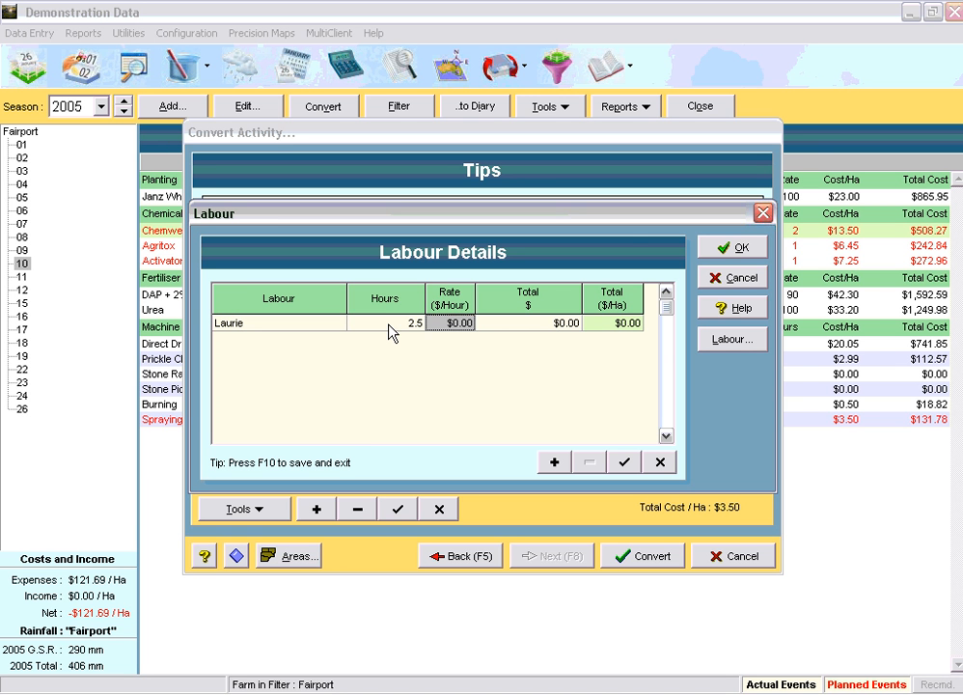
{"action": "left_click", "coordinate": [756, 245]}
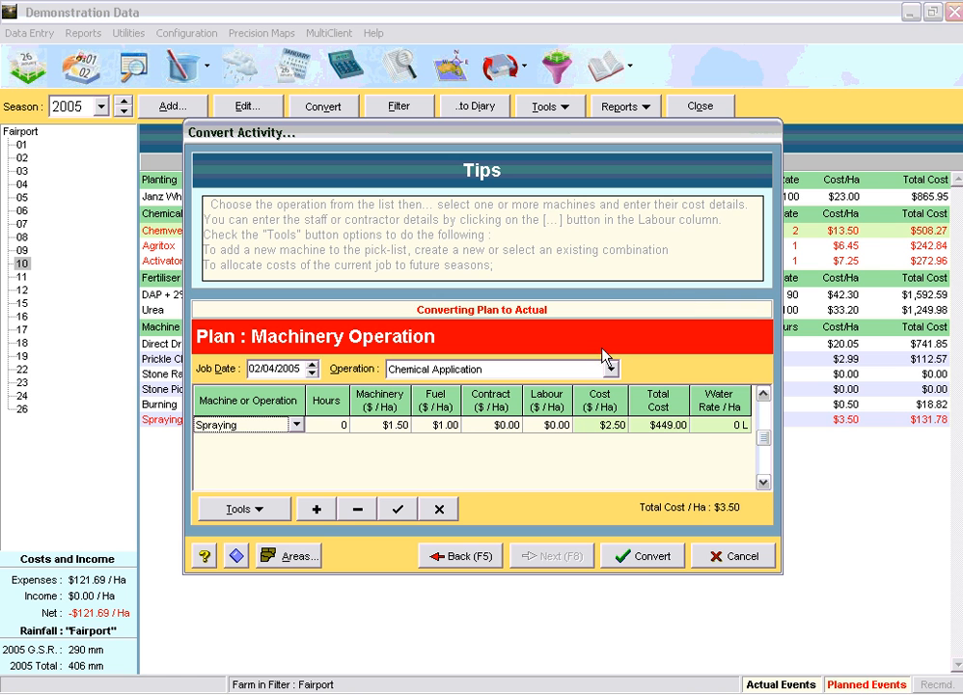
{"action": "left_click", "coordinate": [641, 559]}
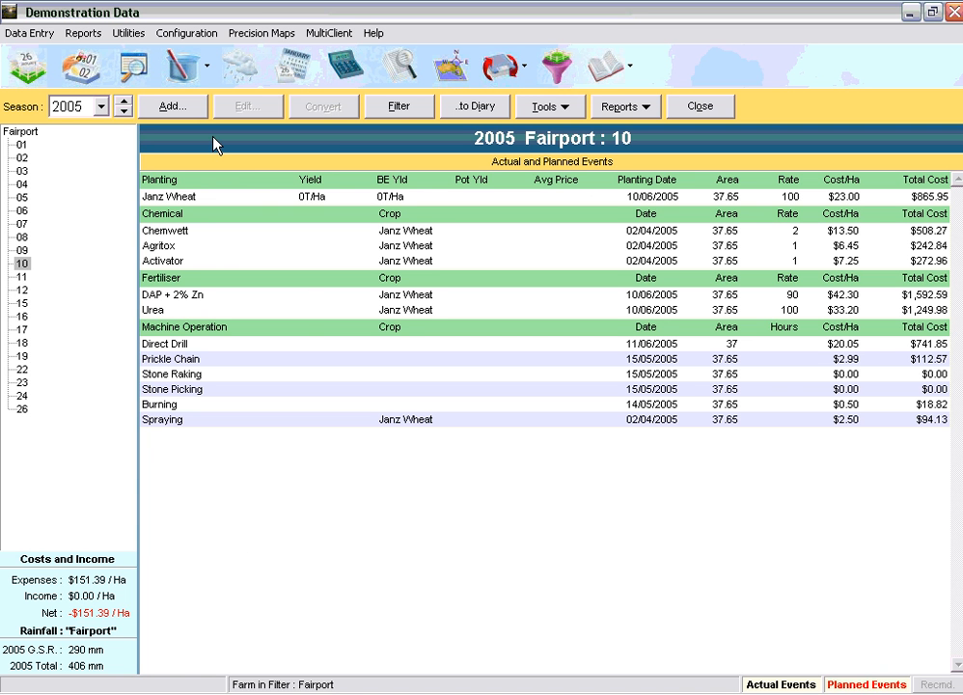
Start a planned Fertiliser Application dated today, 24/10/2006, for season 2006 with machinery operation included, and proceed to area selection
{"action": "left_click", "coordinate": [172, 106]}
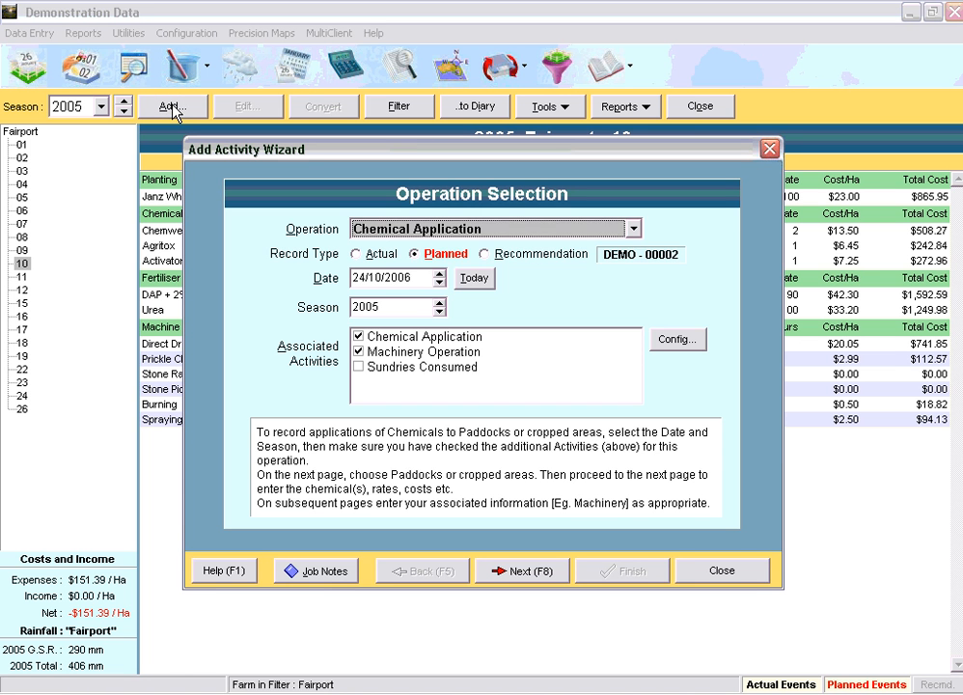
{"action": "left_click", "coordinate": [633, 230]}
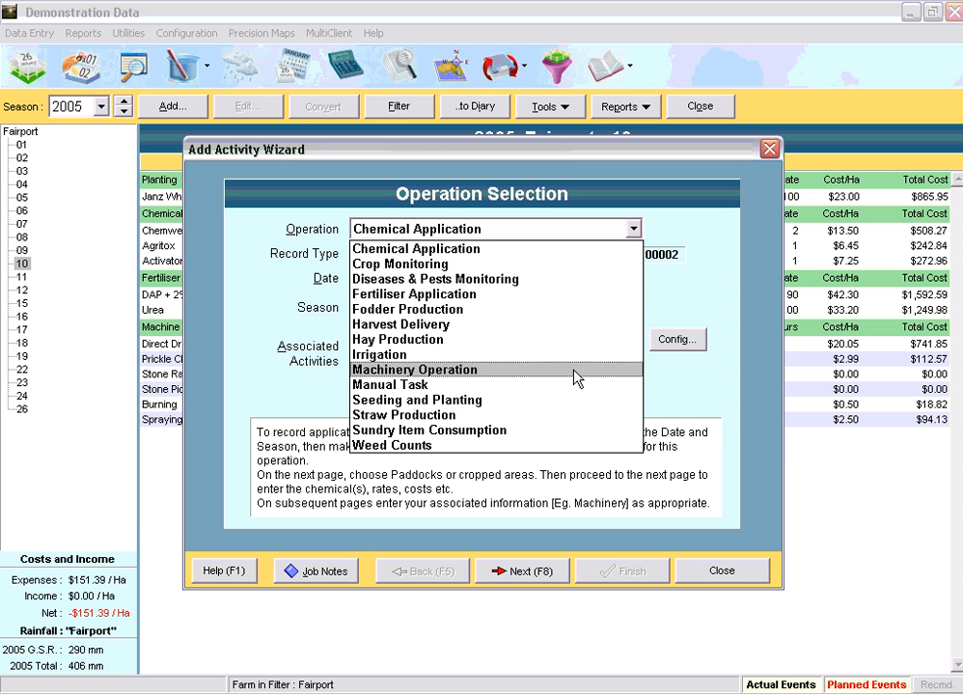
{"action": "left_click", "coordinate": [568, 309]}
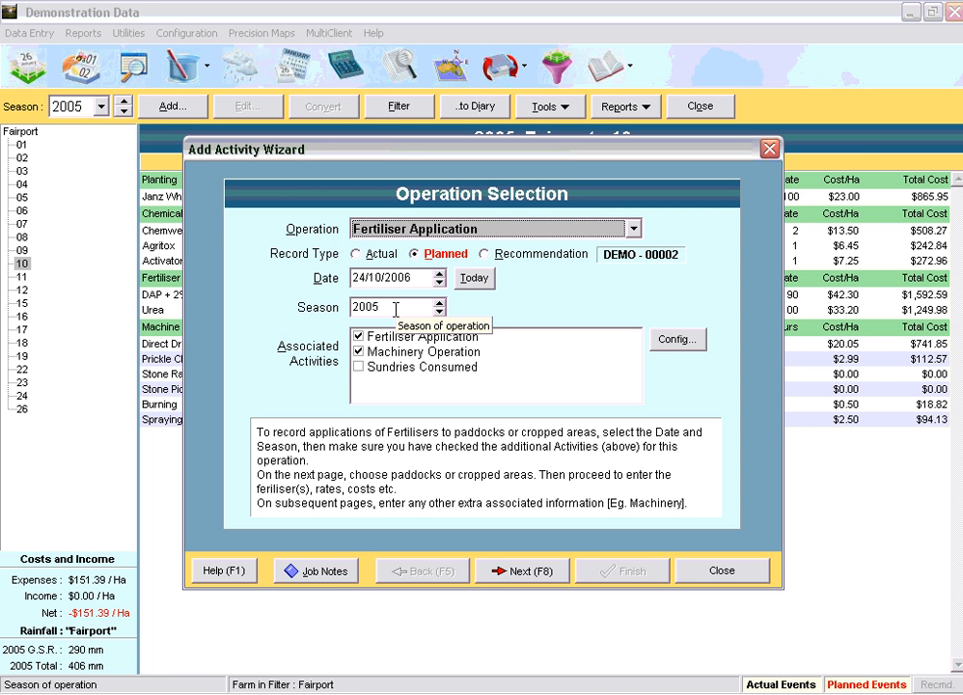
{"action": "left_click", "coordinate": [474, 280]}
{"action": "left_click", "coordinate": [439, 302]}
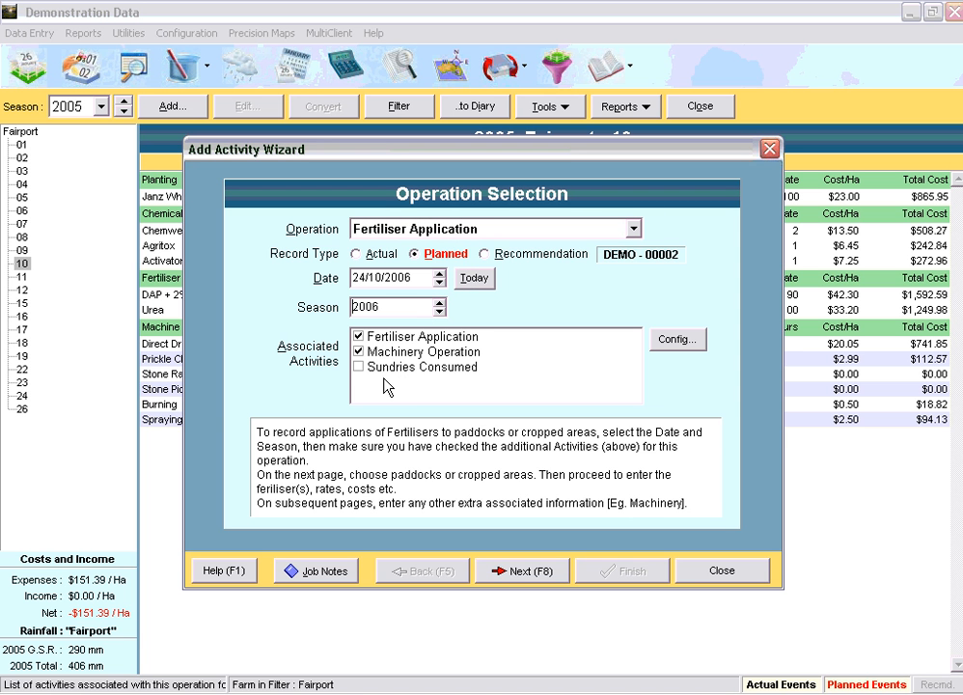
{"action": "left_click", "coordinate": [521, 571]}
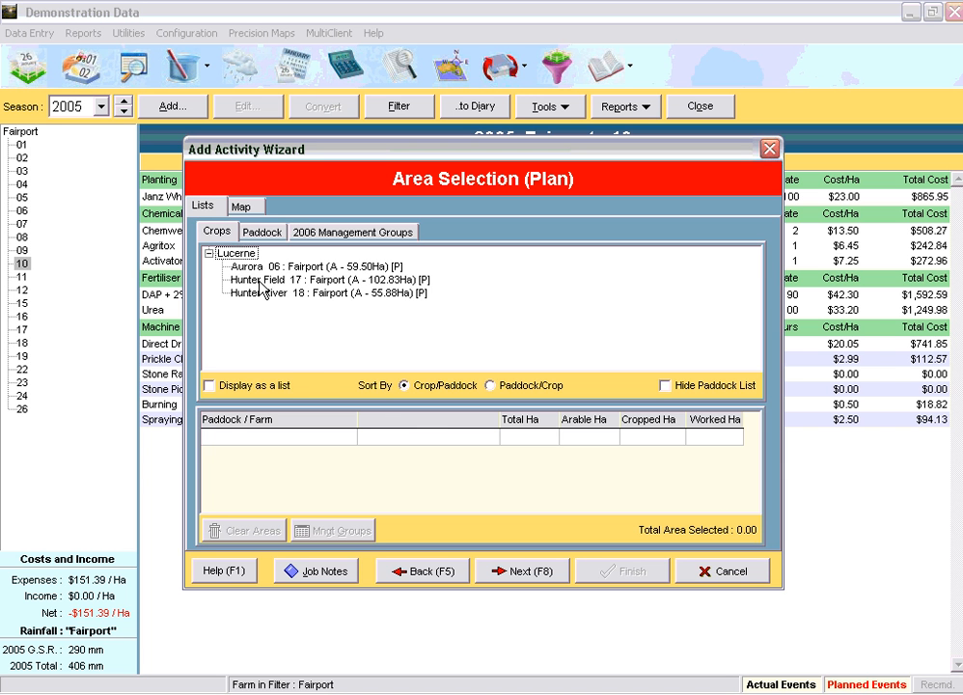
Select paddocks 03, 04 and 05 at Fairport for the planned fertiliser application and proceed to the fertiliser details
{"action": "left_click", "coordinate": [261, 231]}
{"action": "left_click", "coordinate": [232, 312]}
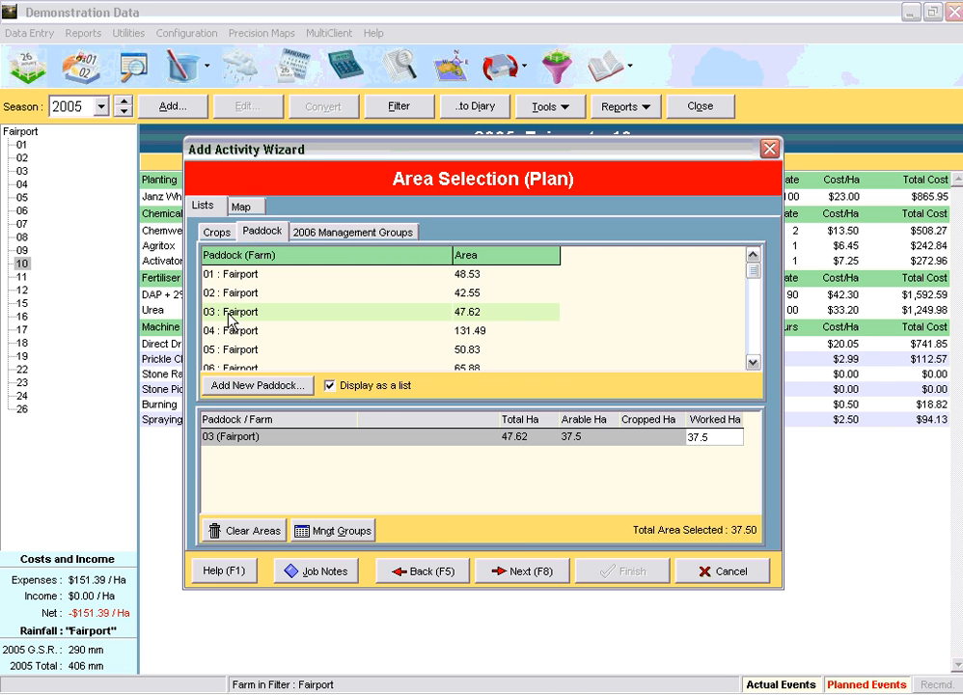
{"action": "left_click", "coordinate": [228, 333]}
{"action": "left_click", "coordinate": [227, 350]}
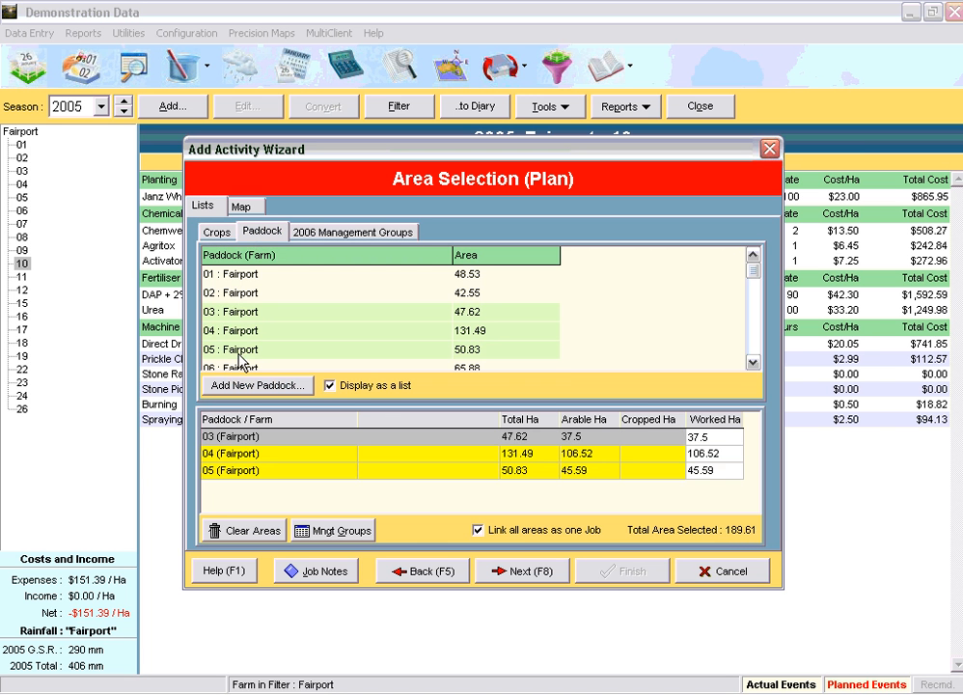
{"action": "left_click", "coordinate": [522, 570]}
Plan Lime at 80 kg per hectare for the selected paddocks and proceed to the machinery operation
{"action": "left_click", "coordinate": [328, 428]}
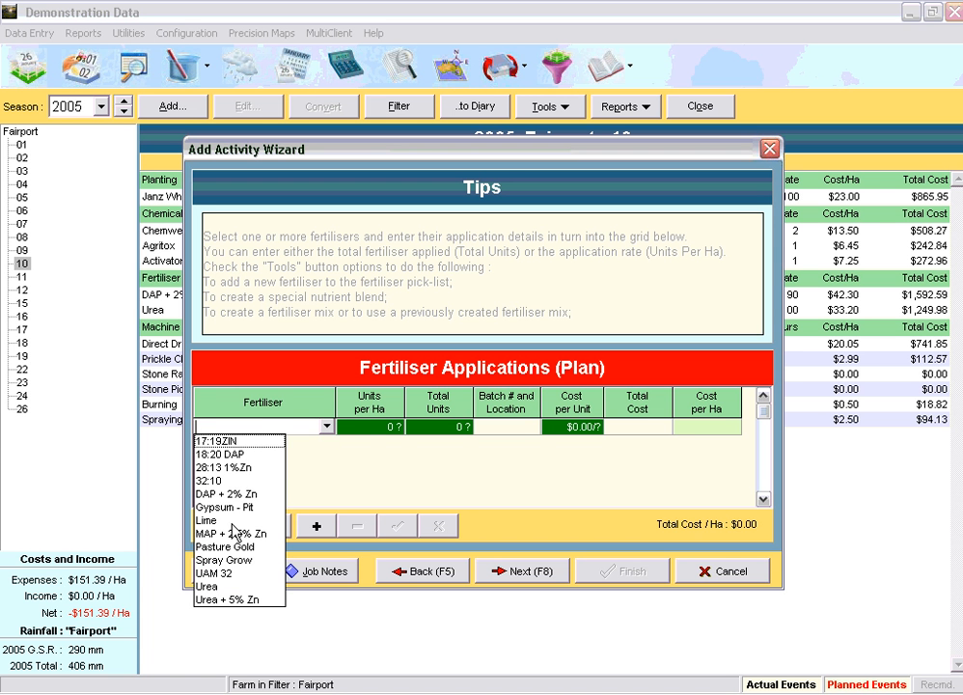
{"action": "left_click", "coordinate": [217, 520]}
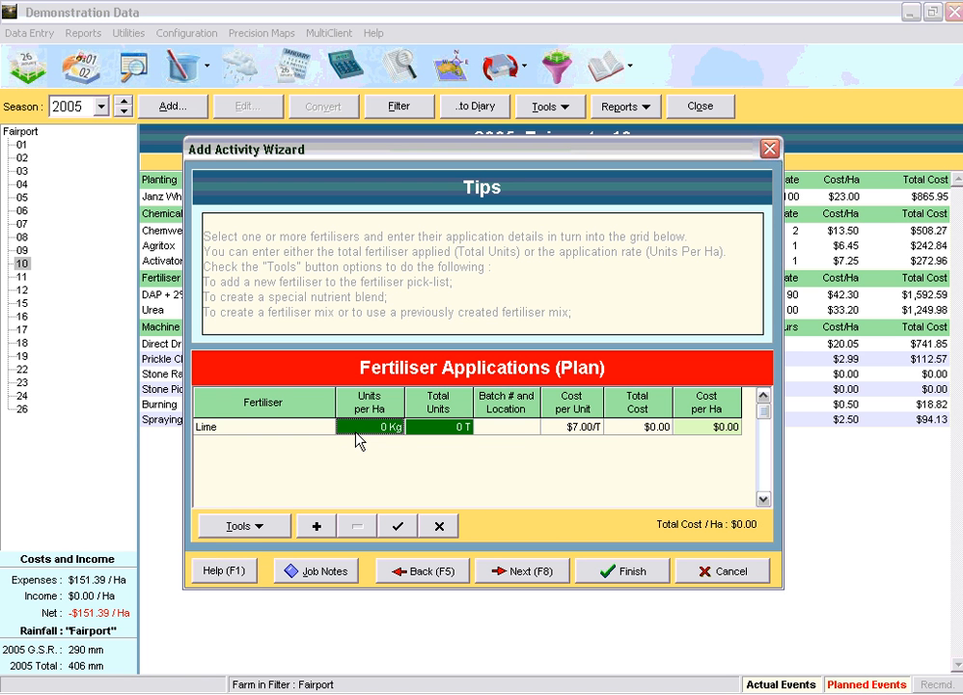
{"action": "type", "text": "80"}
{"action": "key", "text": "Tab"}
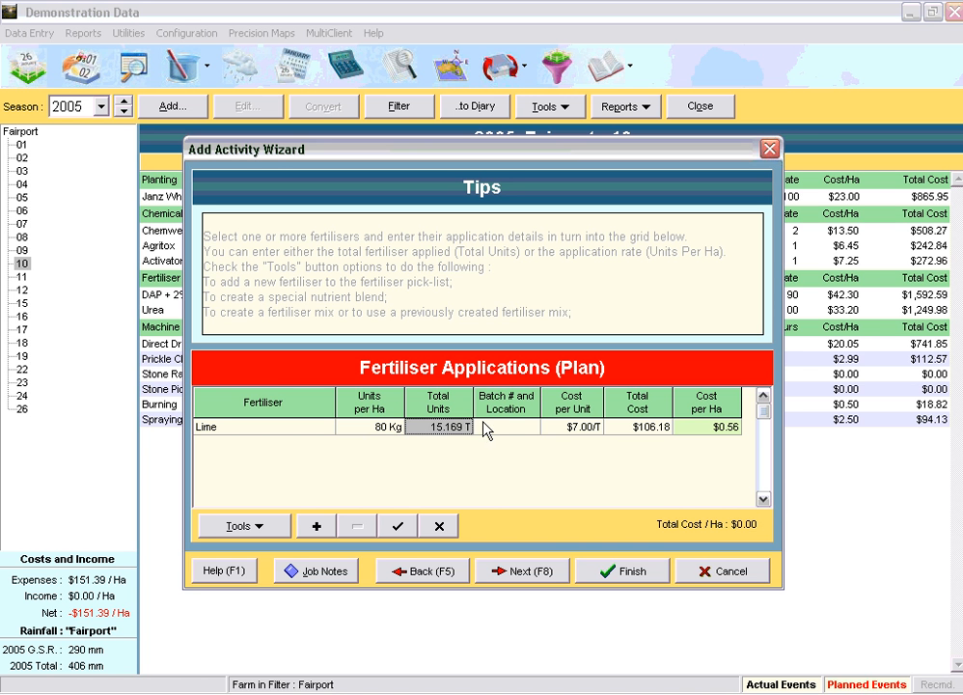
{"action": "left_click", "coordinate": [545, 574]}
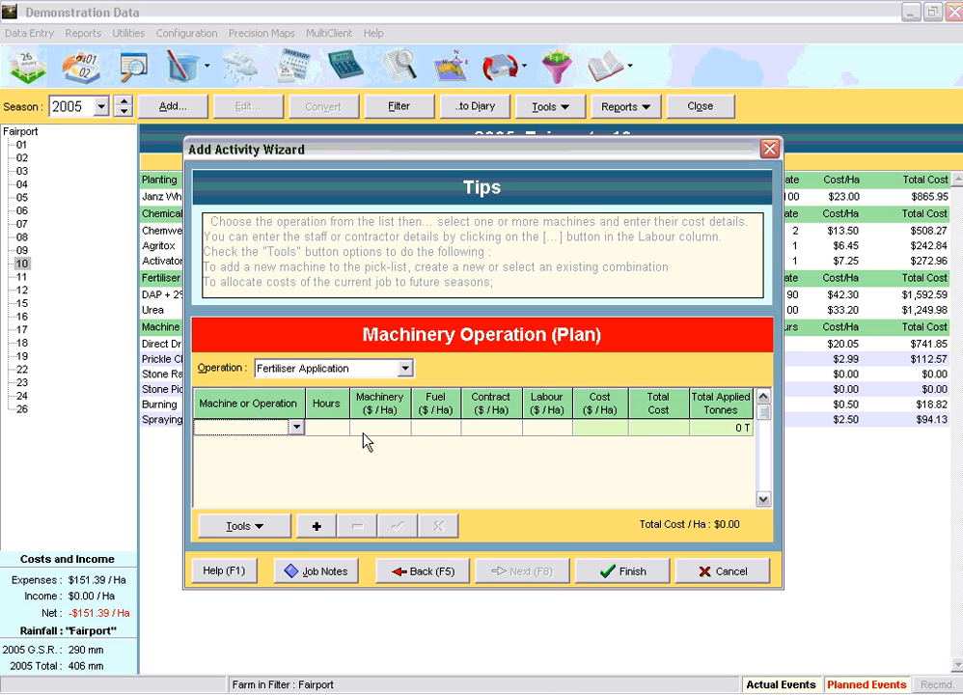
Add Super Spreading with 5 hours as the machinery operation for the planned fertiliser application
{"action": "left_click", "coordinate": [297, 427]}
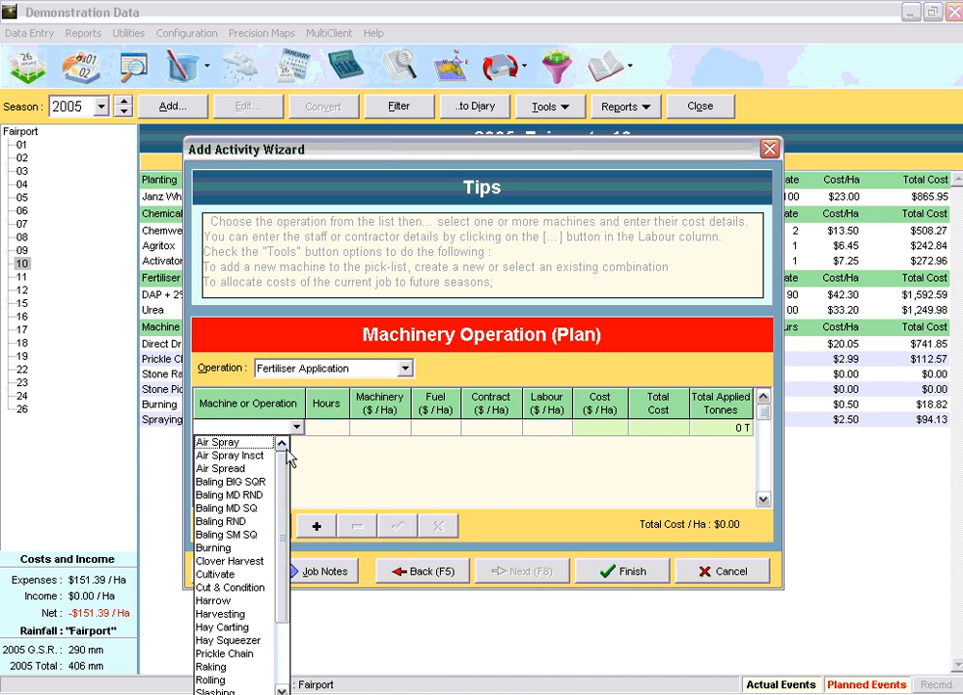
{"action": "type", "text": "Spread Clover"}
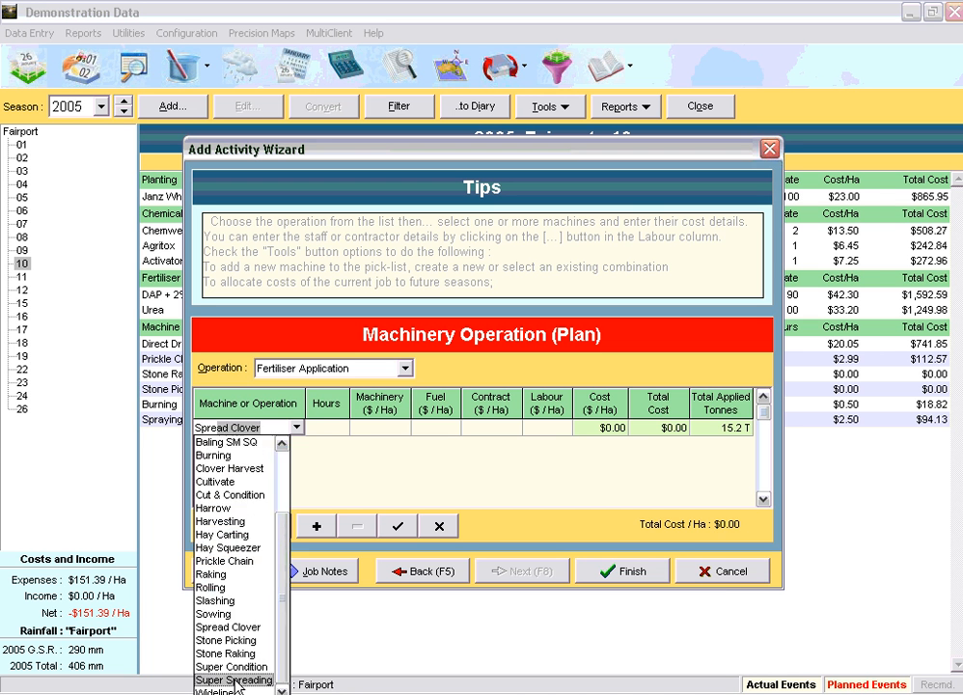
{"action": "left_click", "coordinate": [238, 680]}
{"action": "left_click", "coordinate": [333, 429]}
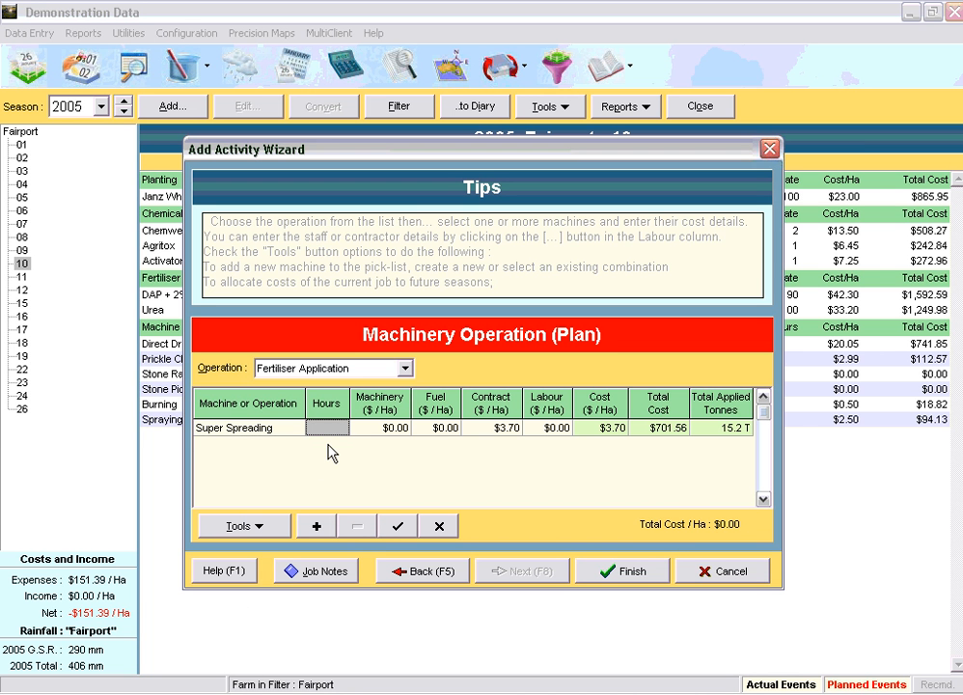
{"action": "type", "text": "5"}
{"action": "key", "text": "Tab"}
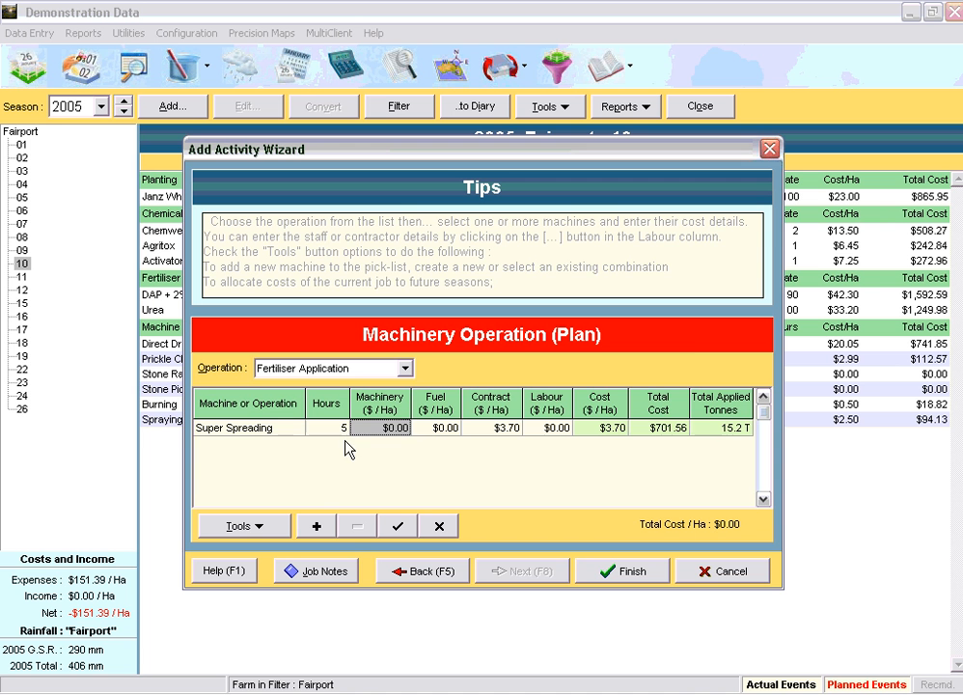
Assign a worker from the labour list to the Super Spreading operation for 5 hours
{"action": "left_click", "coordinate": [556, 428]}
{"action": "left_click", "coordinate": [565, 427]}
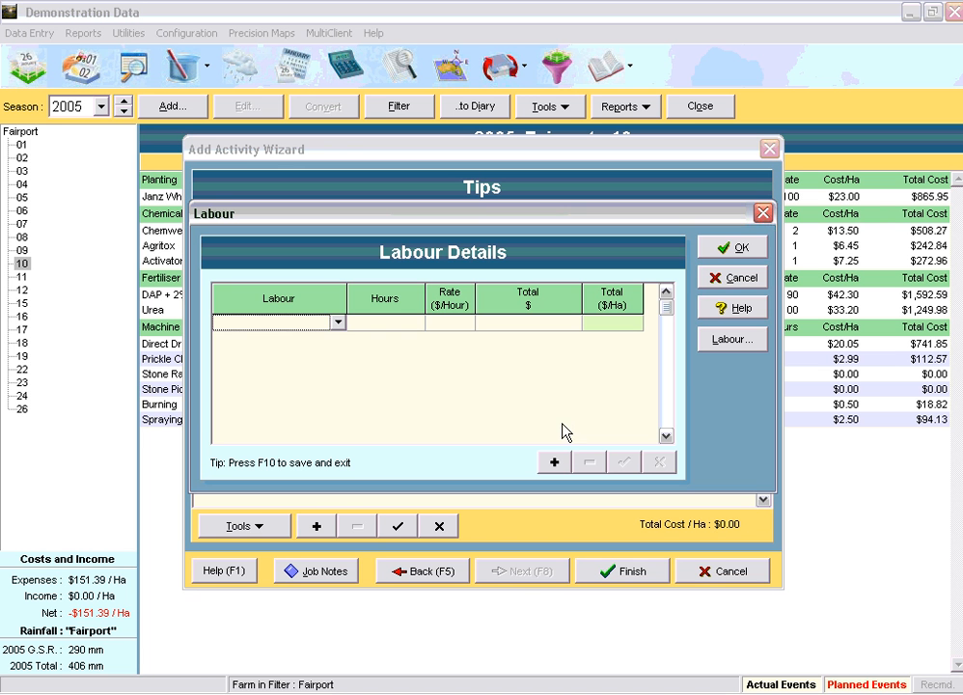
{"action": "left_click", "coordinate": [340, 322]}
{"action": "left_click", "coordinate": [241, 366]}
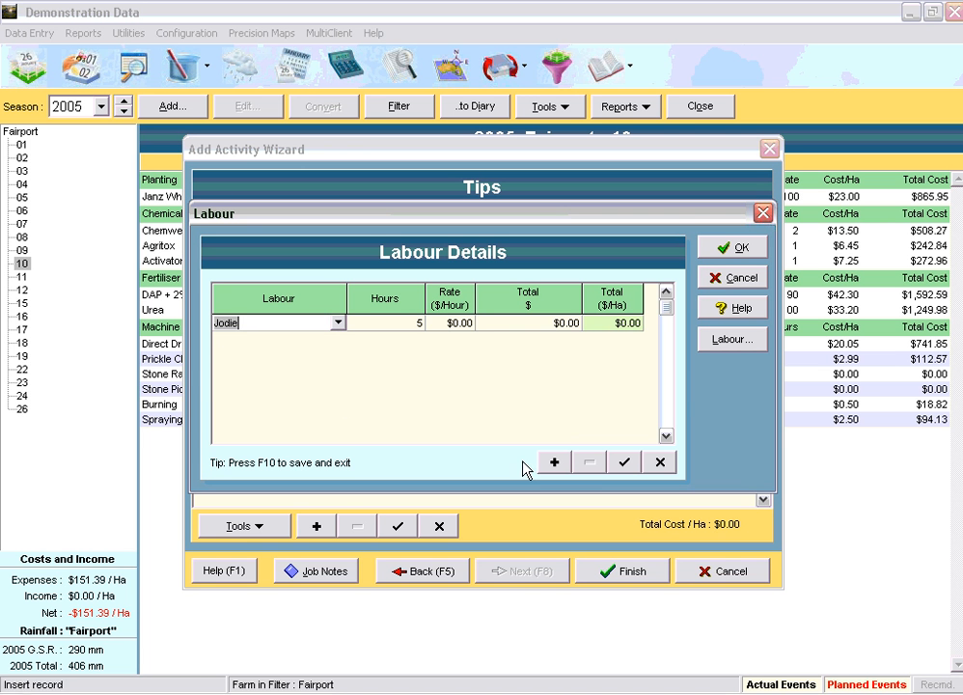
{"action": "left_click", "coordinate": [735, 250]}
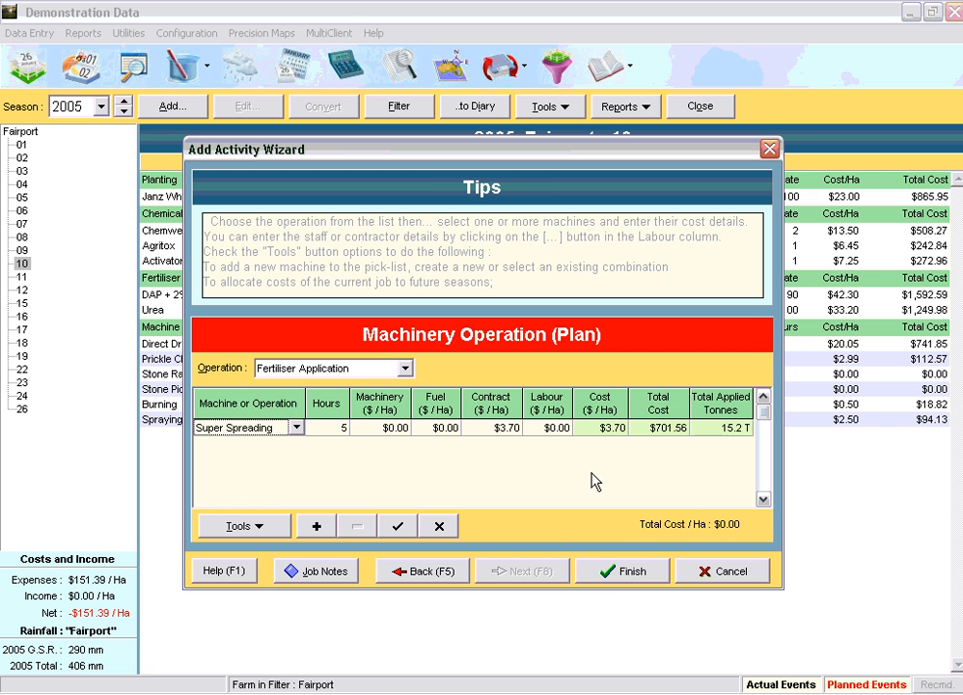
Save the planned fertiliser application, leave the activity wizard, and display paddock 05's records for season 2006
{"action": "left_click", "coordinate": [615, 561]}
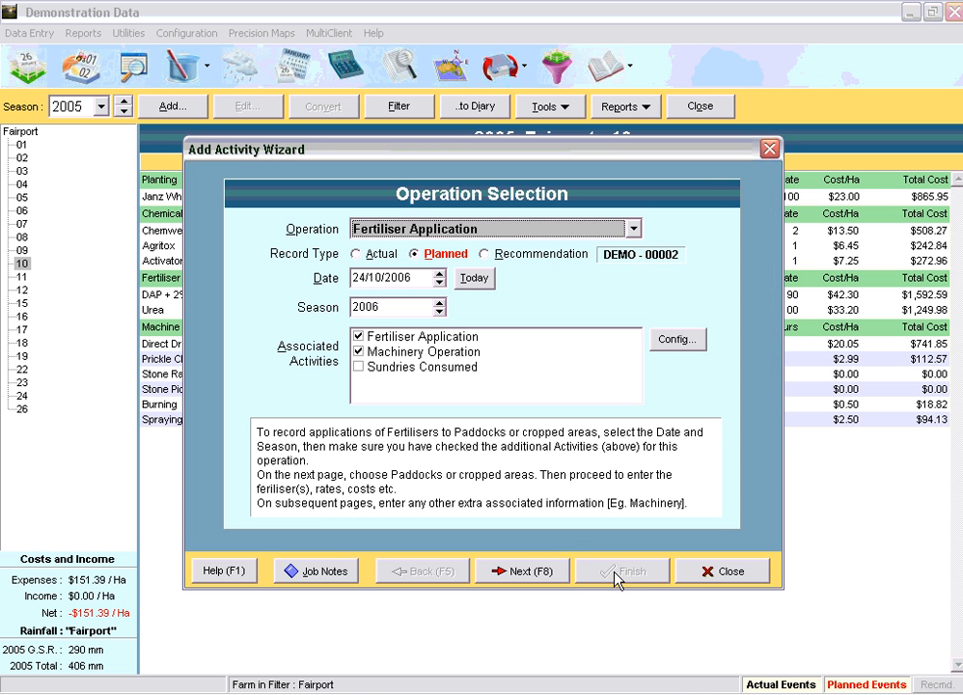
{"action": "left_click", "coordinate": [721, 574]}
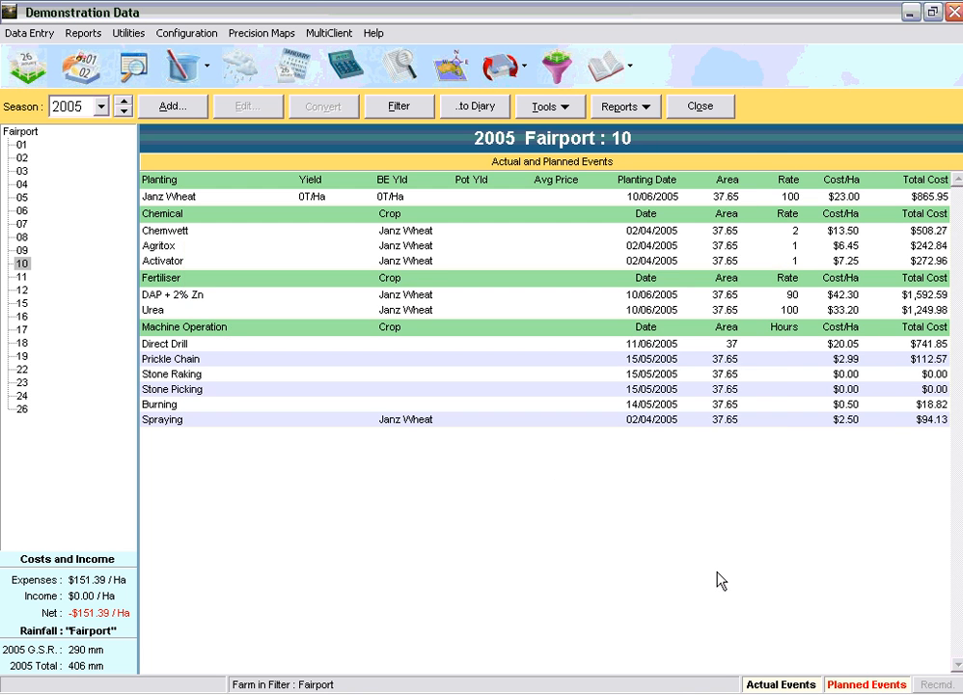
{"action": "left_click", "coordinate": [122, 101]}
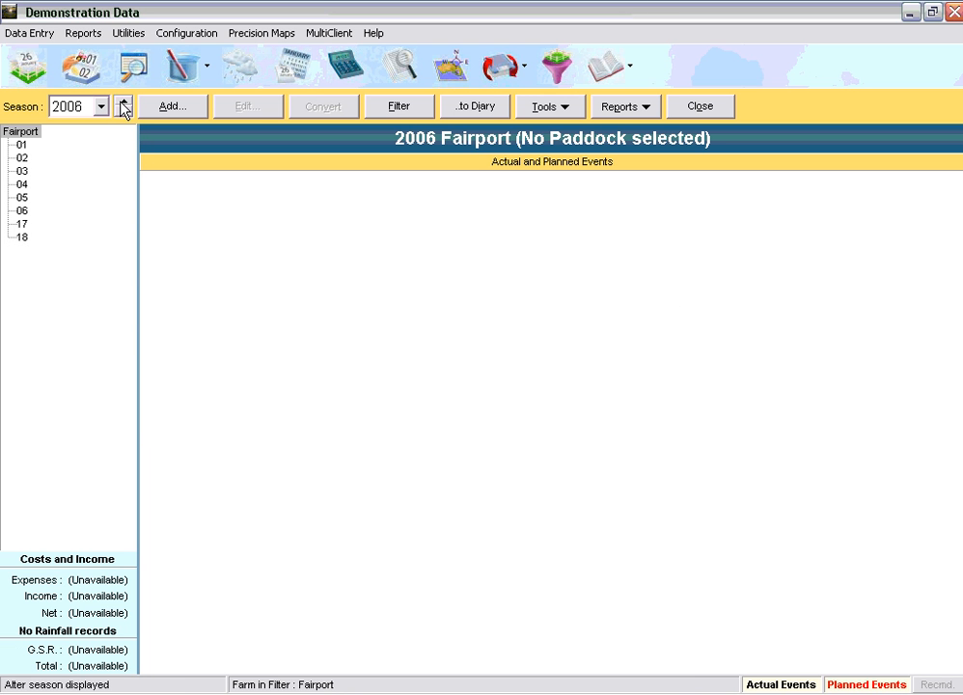
{"action": "left_click", "coordinate": [22, 198]}
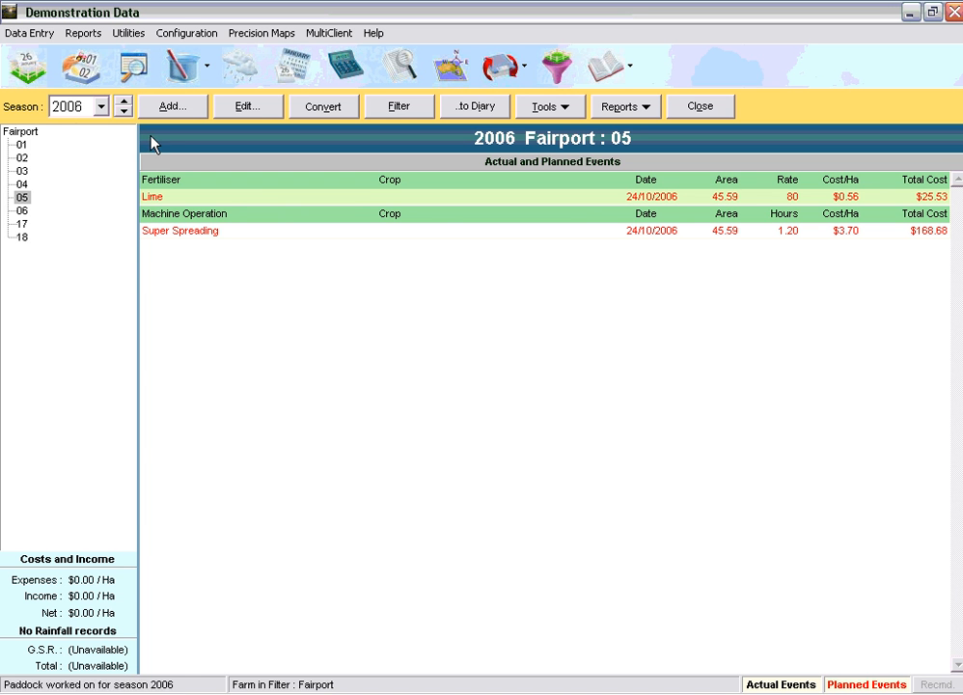
Open the 2005 diary and filter it to show only Chemical Application activities
{"action": "left_click", "coordinate": [28, 68]}
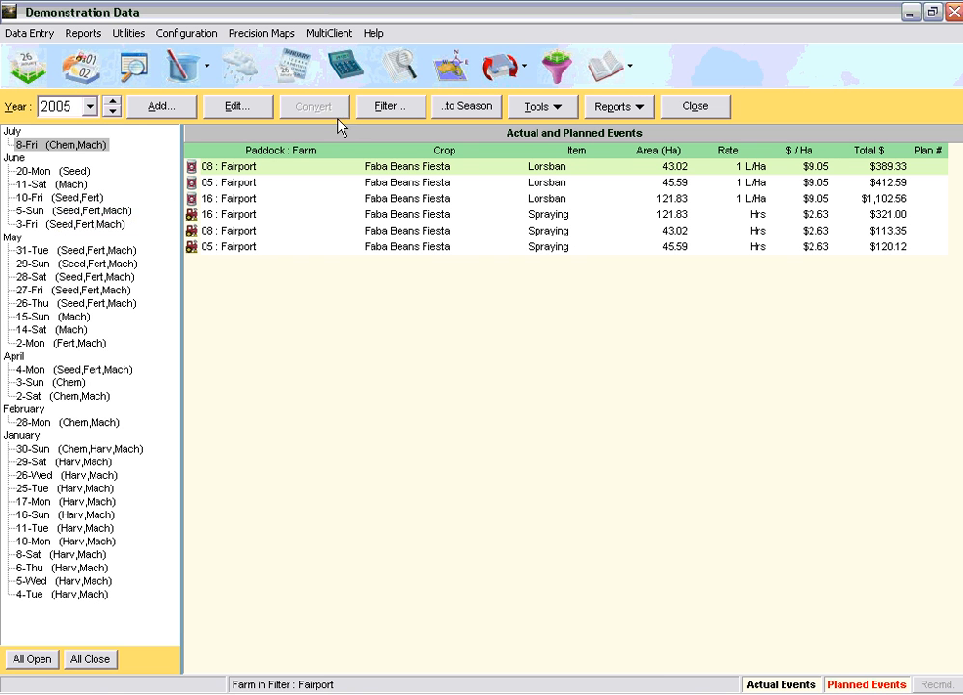
{"action": "left_click", "coordinate": [399, 109]}
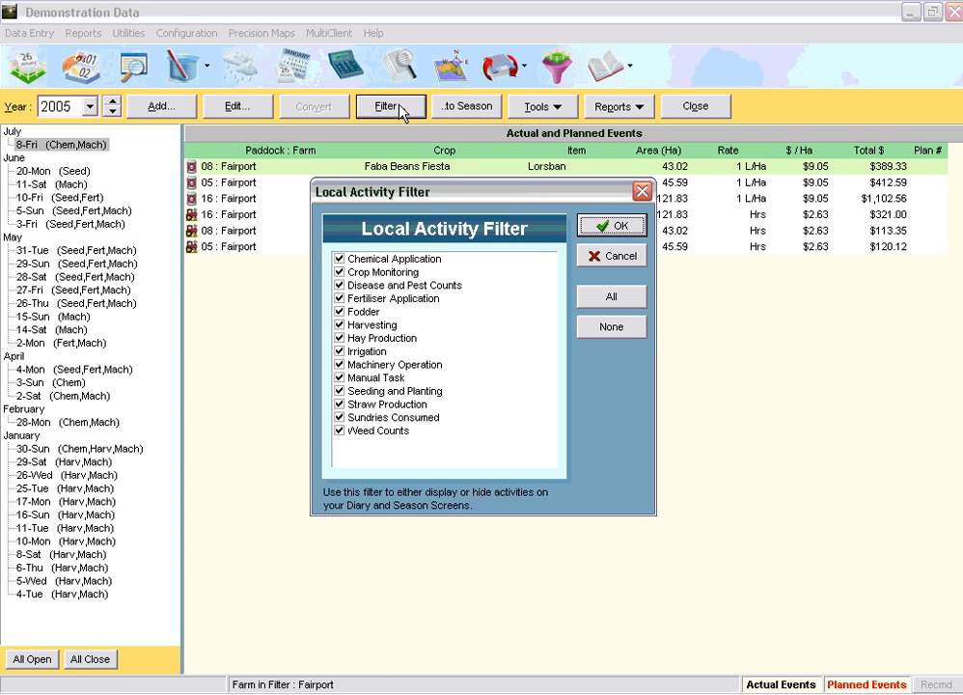
{"action": "left_click", "coordinate": [611, 327]}
{"action": "left_click", "coordinate": [339, 259]}
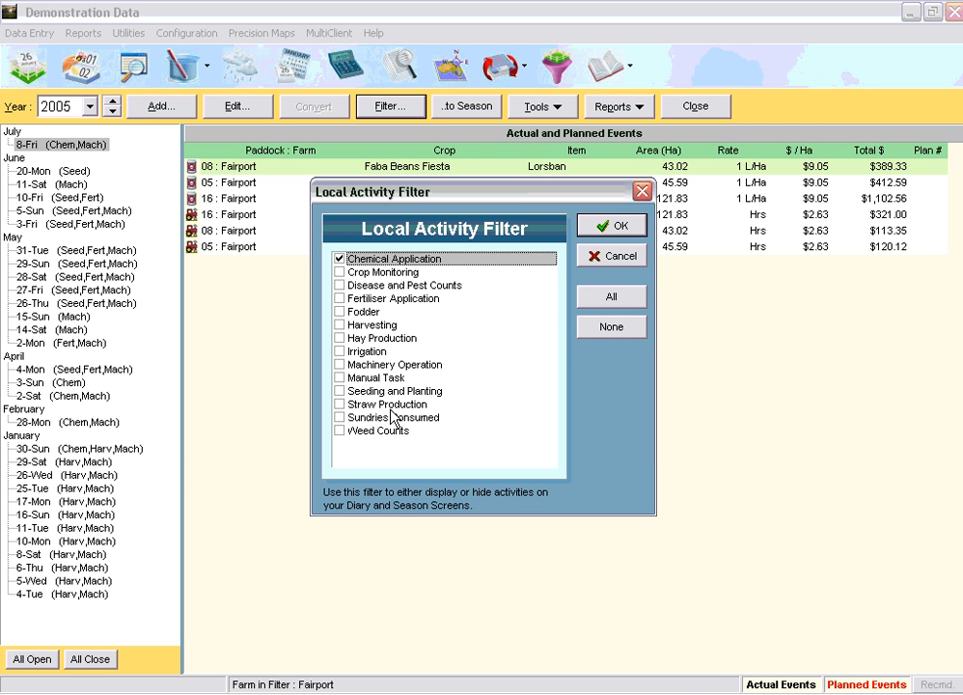
{"action": "left_click", "coordinate": [621, 228]}
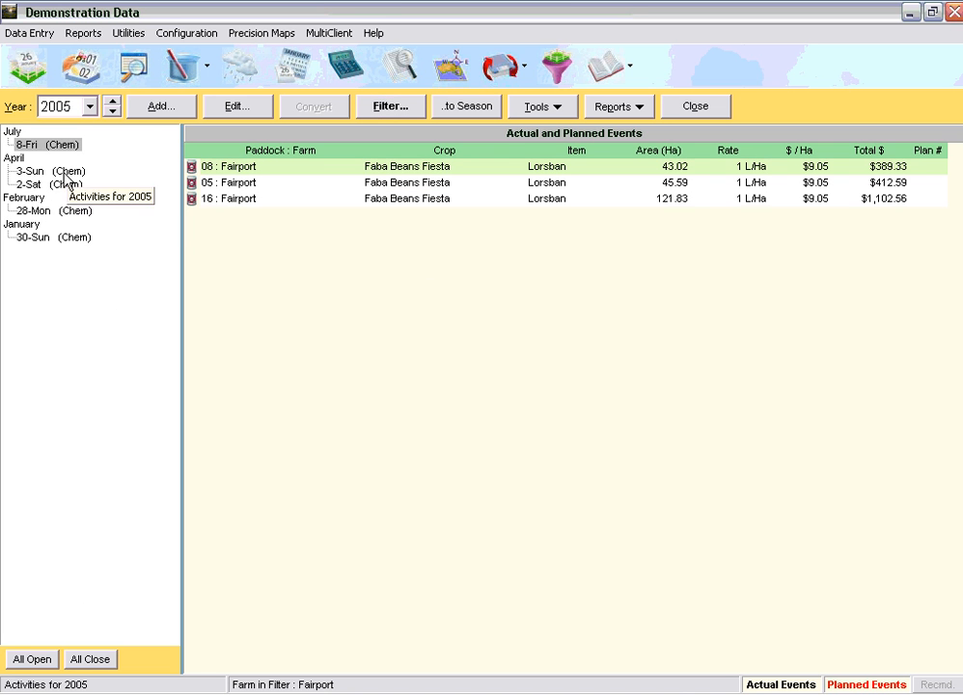
View the chemical records in the diary for 3 April, 2 April and 28 February 2005
{"action": "left_click", "coordinate": [64, 175]}
{"action": "left_click", "coordinate": [54, 186]}
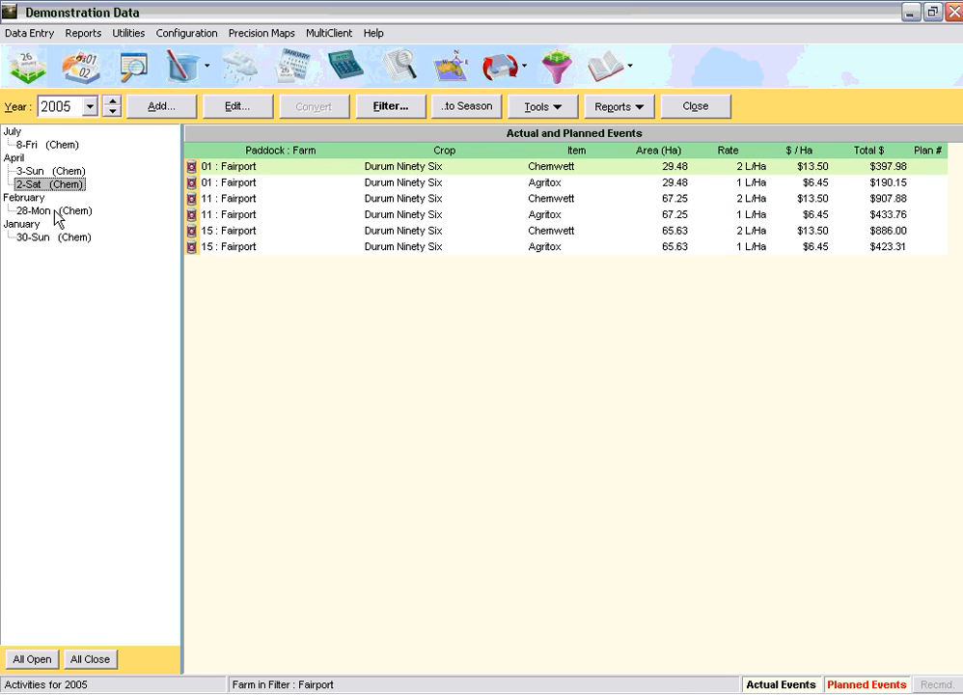
{"action": "left_click", "coordinate": [55, 211]}
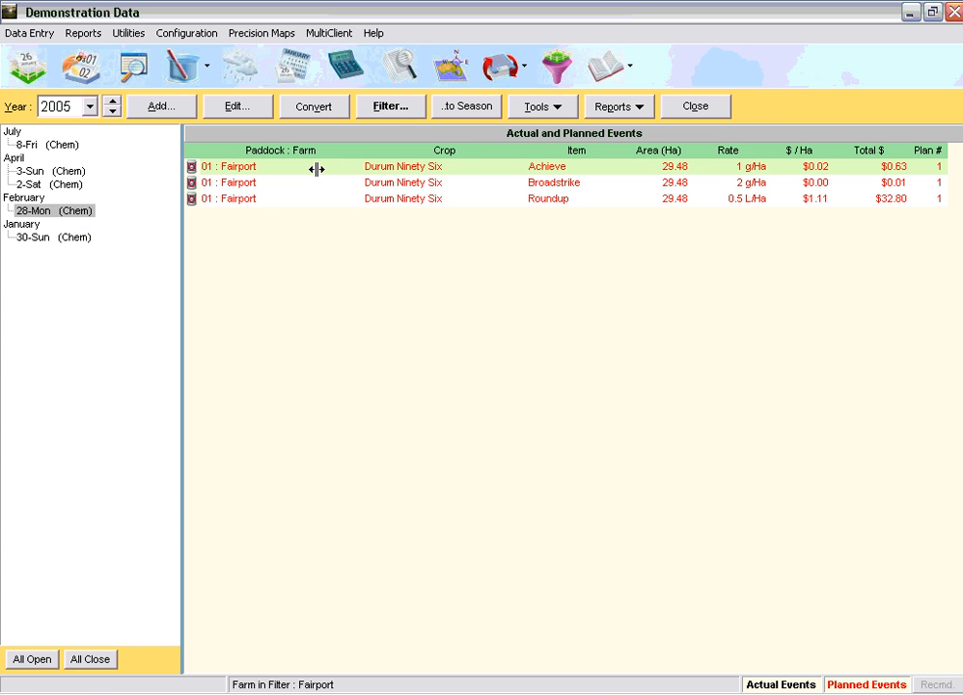
Reset the local activity filter to include all activities and close the diary
{"action": "left_click", "coordinate": [404, 109]}
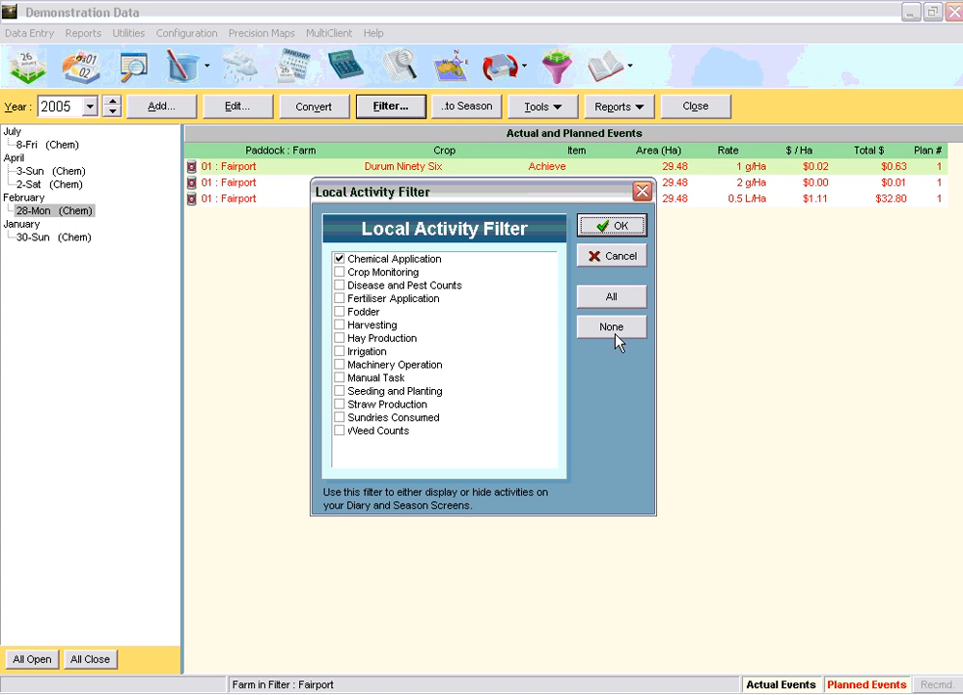
{"action": "left_click", "coordinate": [624, 306]}
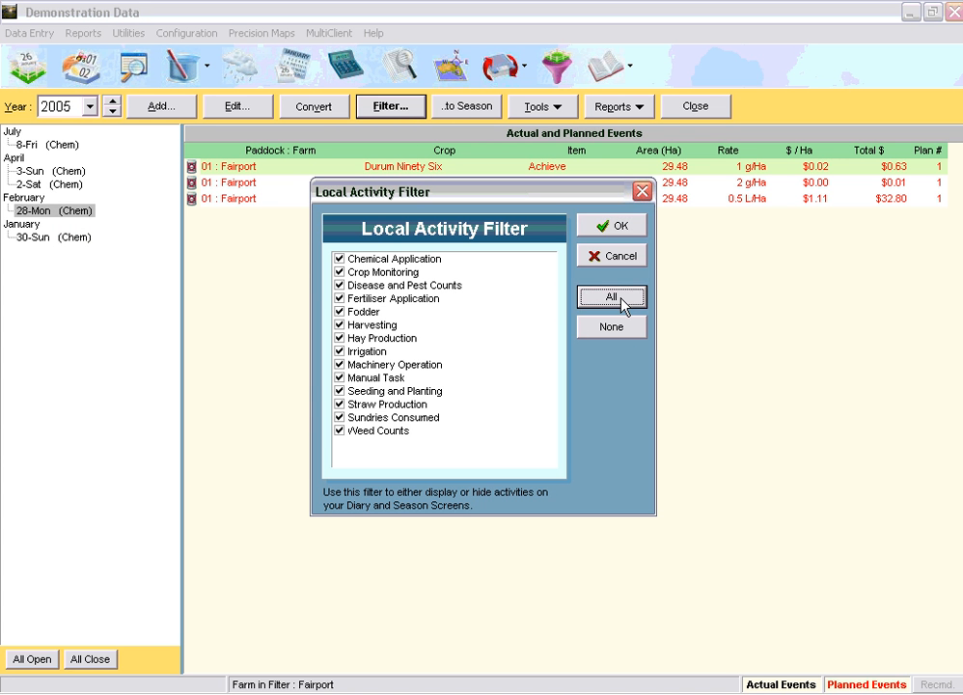
{"action": "left_click", "coordinate": [621, 228]}
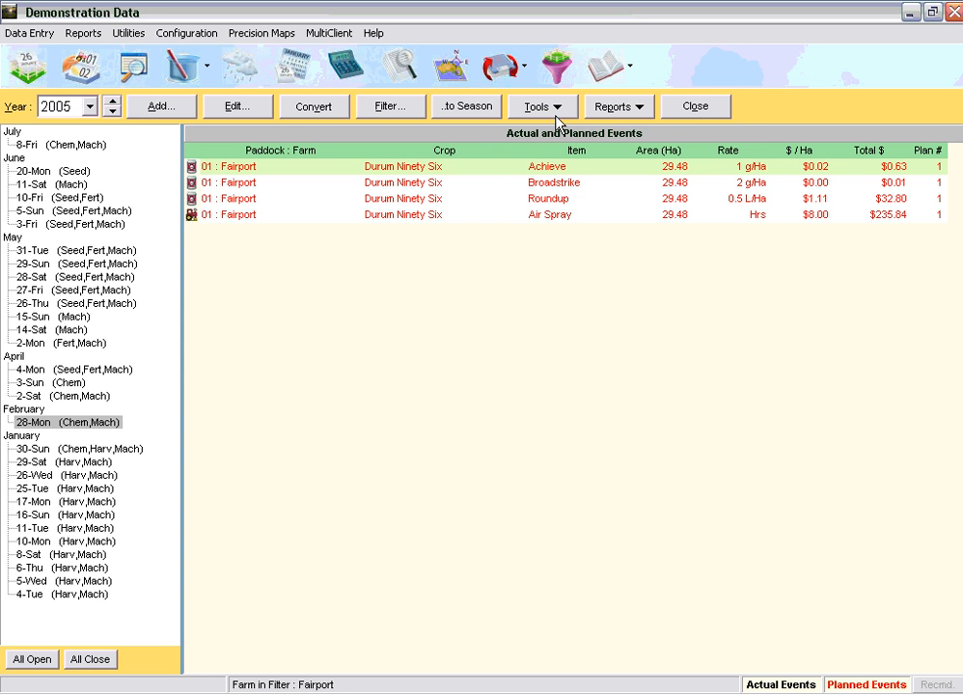
{"action": "left_click", "coordinate": [696, 107]}
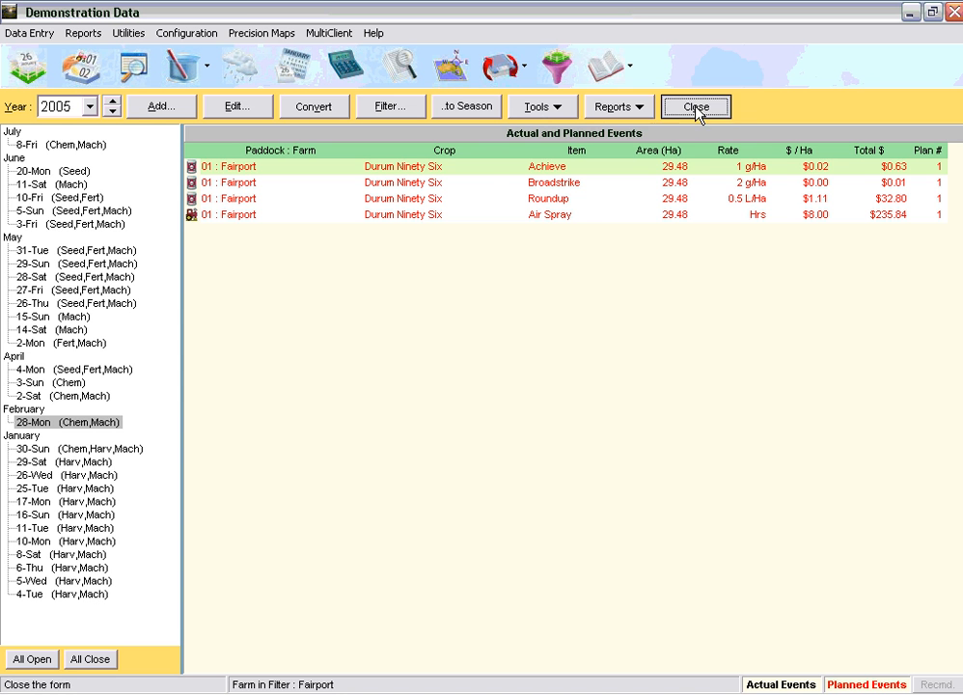
Review paddock 04's 2005 soil test record and the available soil test import options, then close the soil test records
{"action": "left_click", "coordinate": [199, 73]}
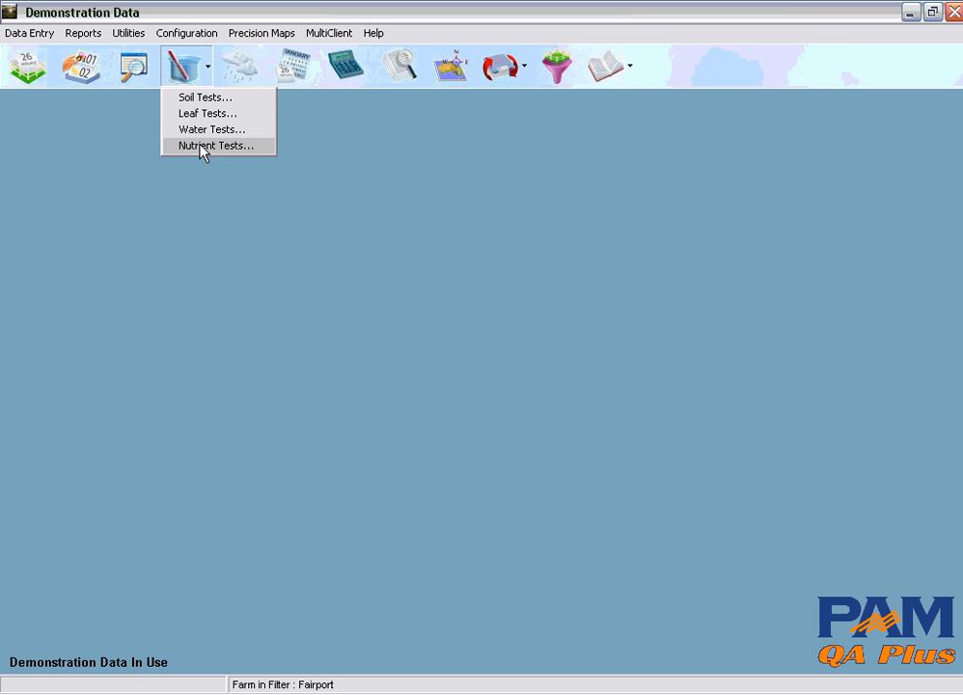
{"action": "left_click", "coordinate": [200, 99]}
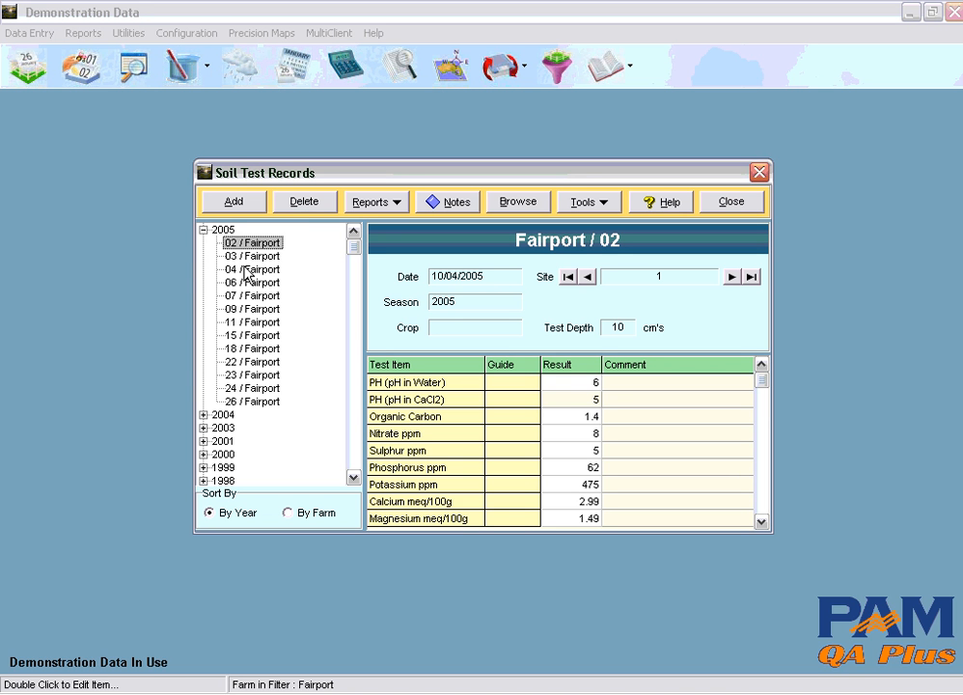
{"action": "left_click", "coordinate": [247, 270]}
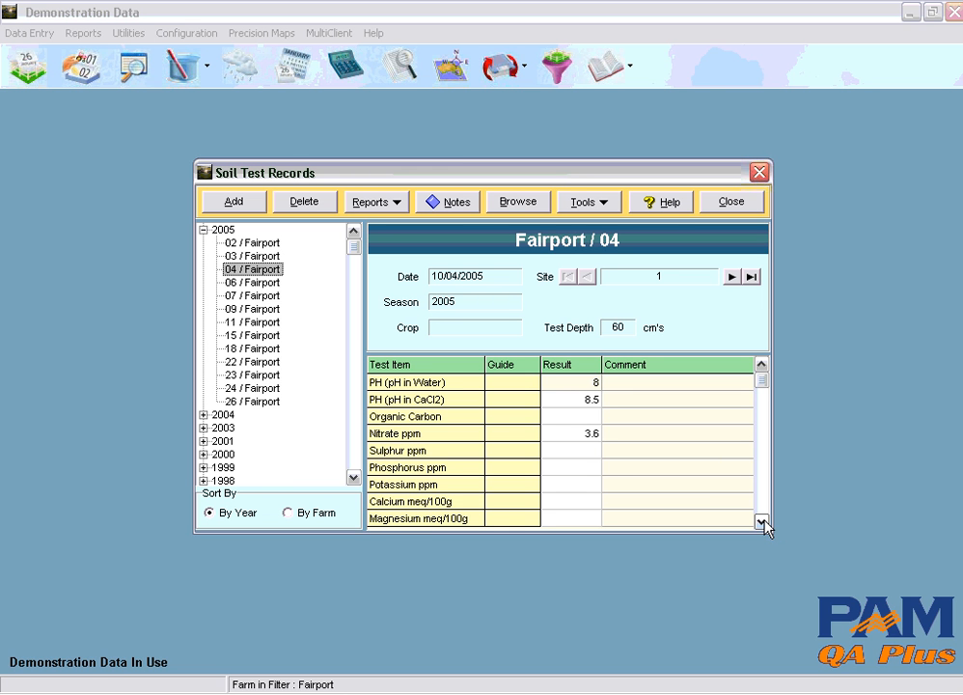
{"action": "left_click", "coordinate": [570, 470]}
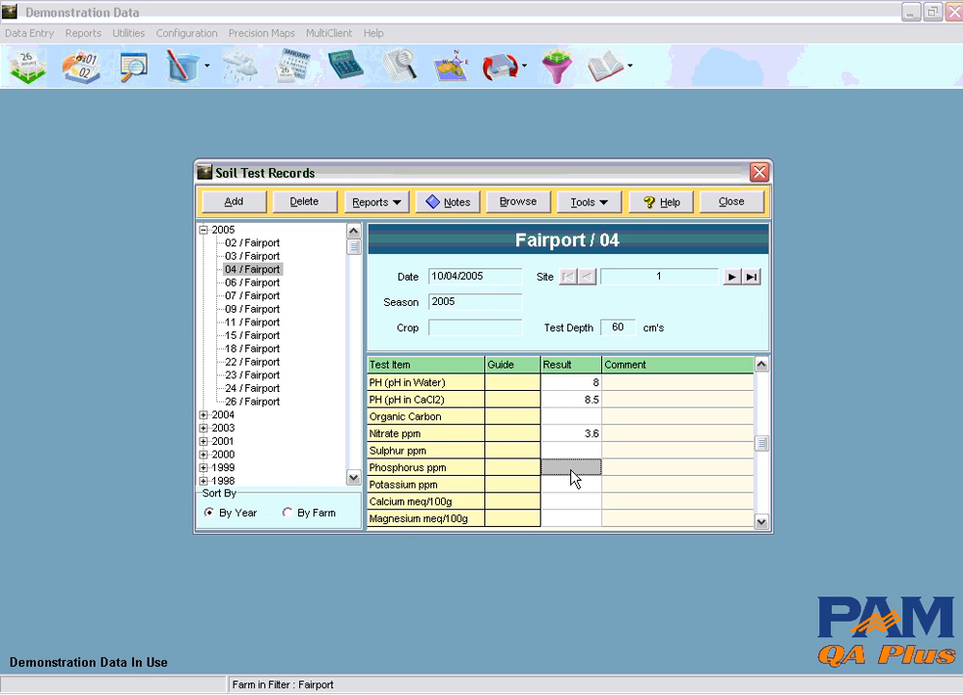
{"action": "left_click", "coordinate": [597, 203]}
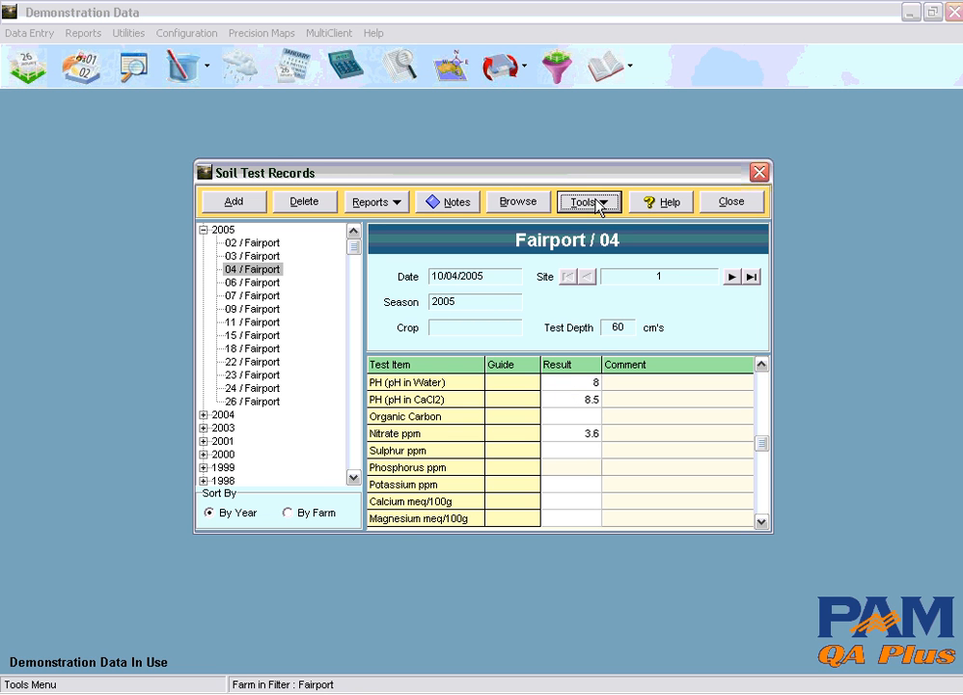
{"action": "mouse_move", "coordinate": [603, 336]}
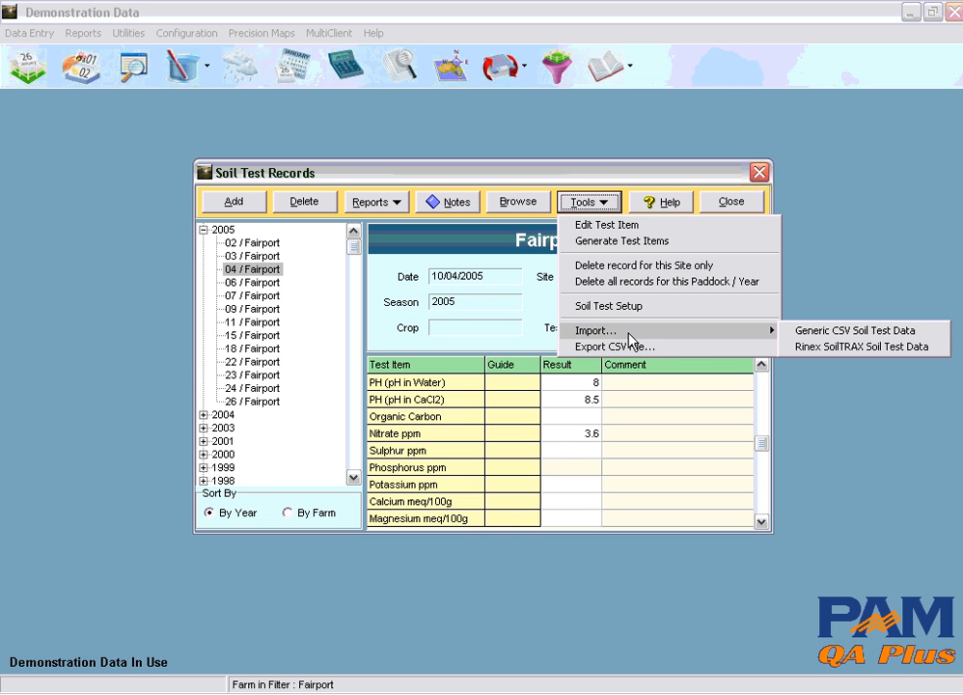
{"action": "left_click", "coordinate": [730, 205]}
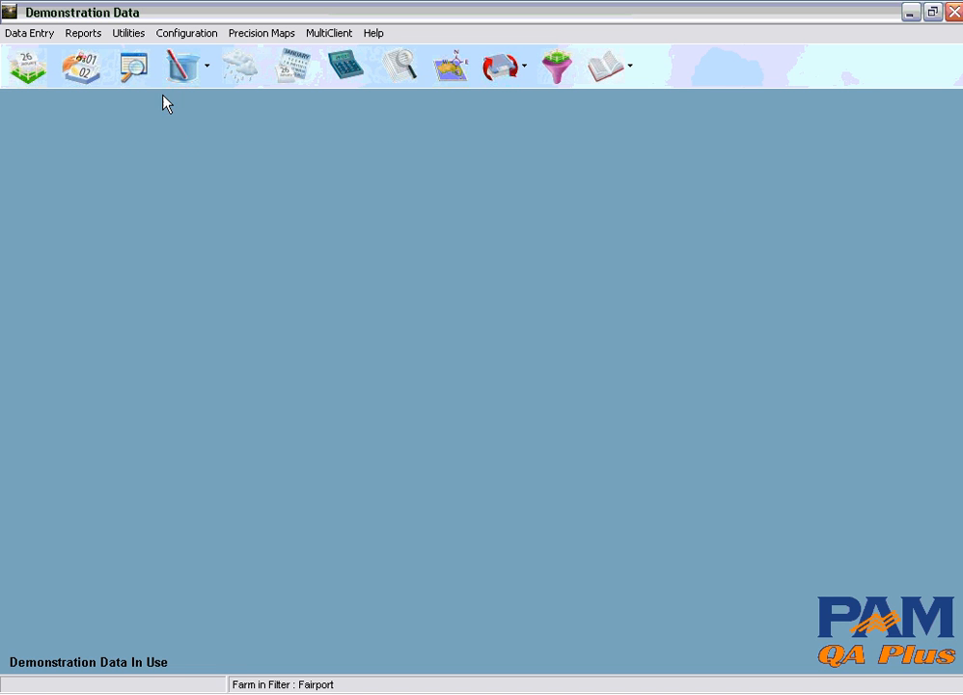
Open the rainfall records and review Fairport's 2005 daily totals, monthly totals, long term averages and decile ranges
{"action": "left_click", "coordinate": [238, 78]}
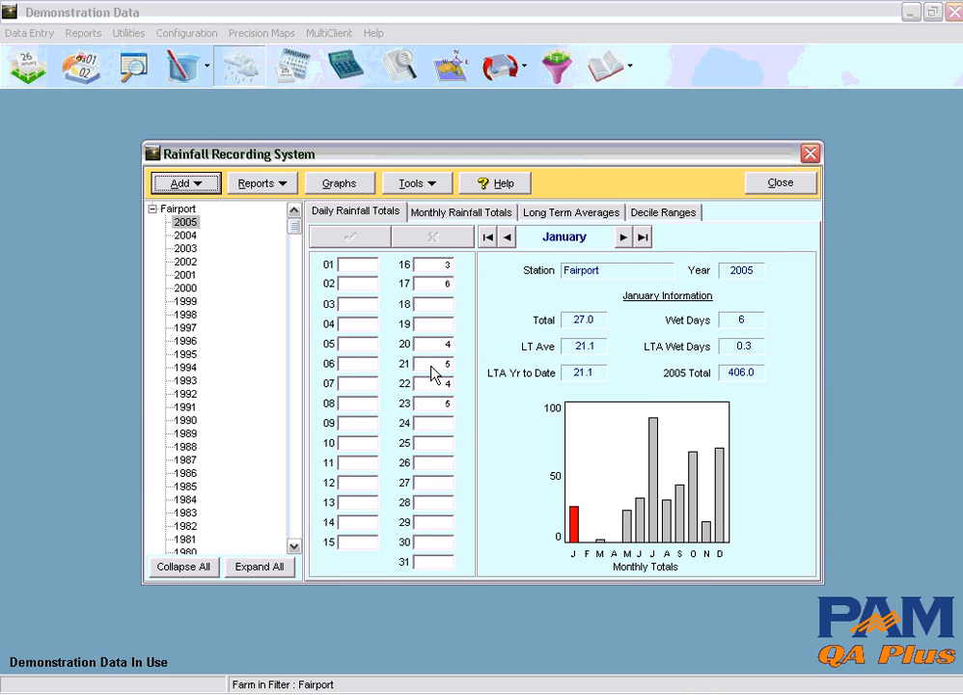
{"action": "left_click", "coordinate": [470, 214]}
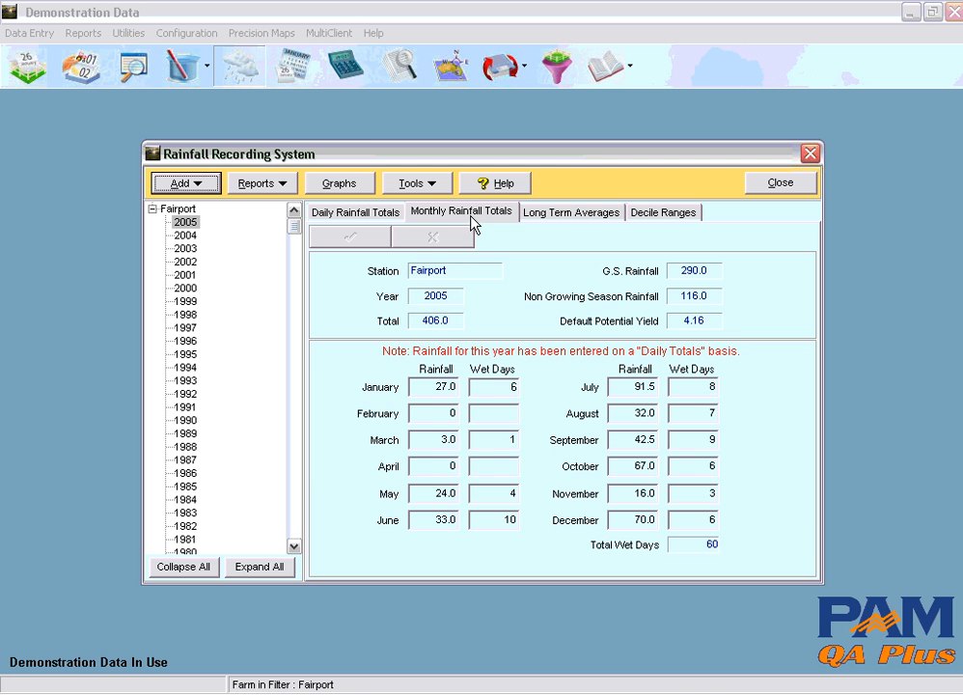
{"action": "left_click", "coordinate": [570, 214]}
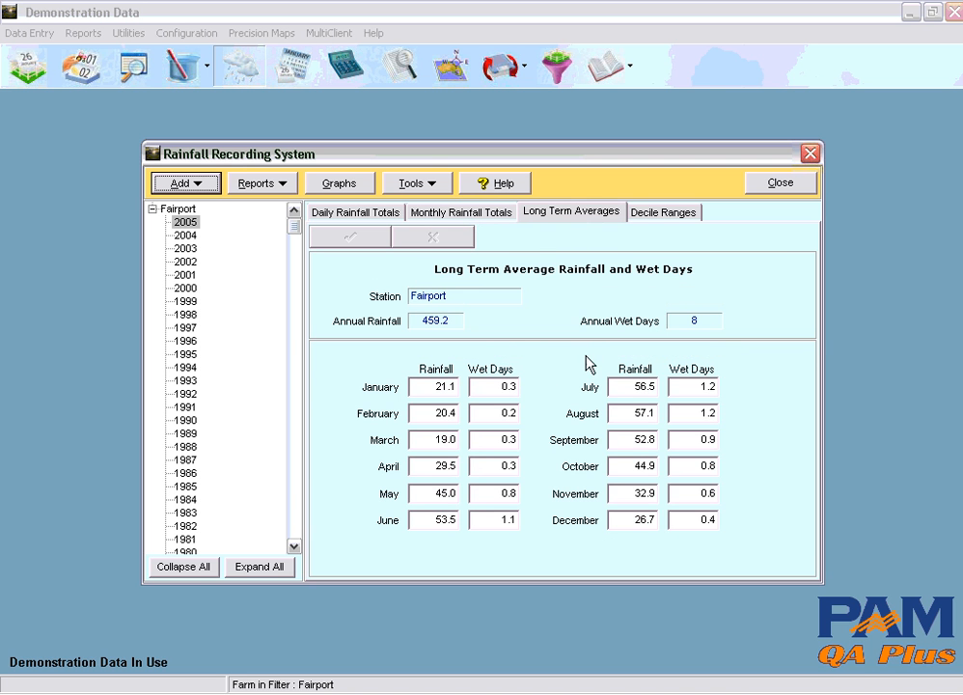
{"action": "left_click", "coordinate": [675, 214]}
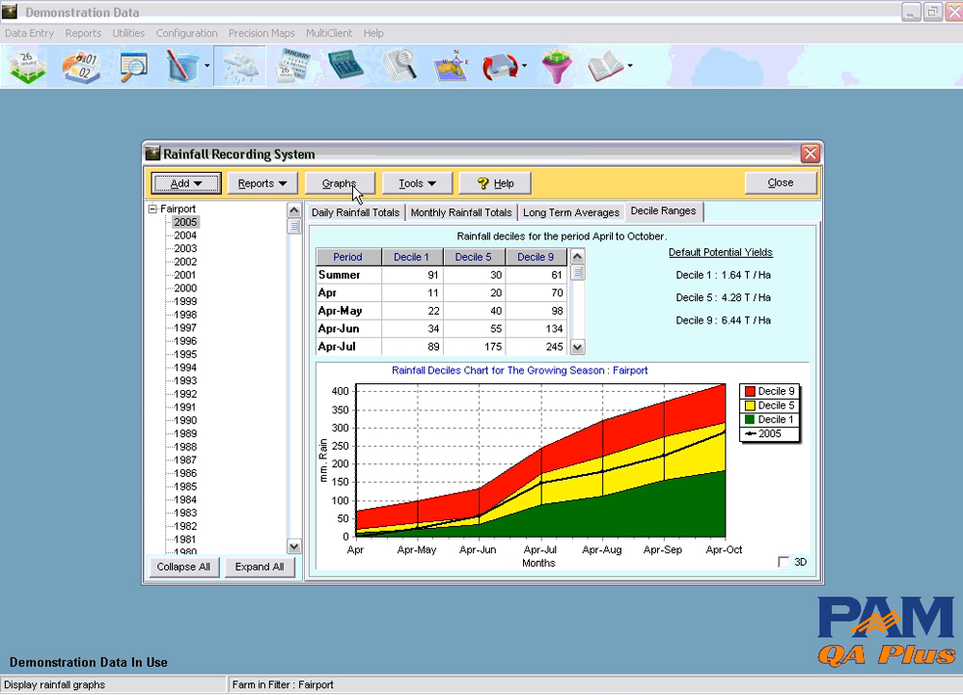
Review the available rainfall reports and graph types, then close the rainfall recording system
{"action": "left_click", "coordinate": [277, 185]}
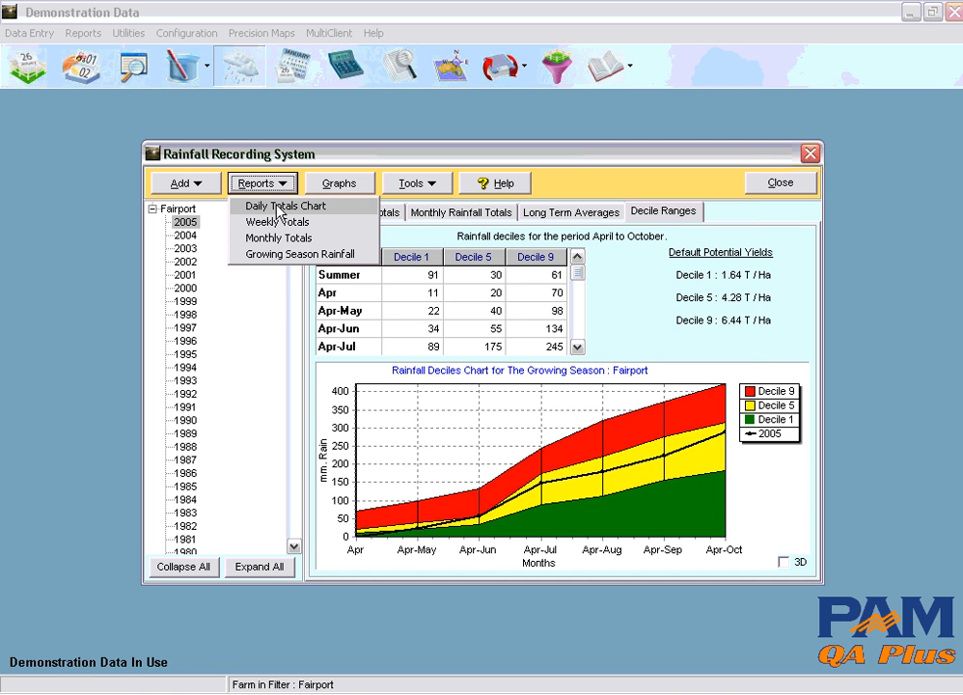
{"action": "left_click", "coordinate": [324, 185]}
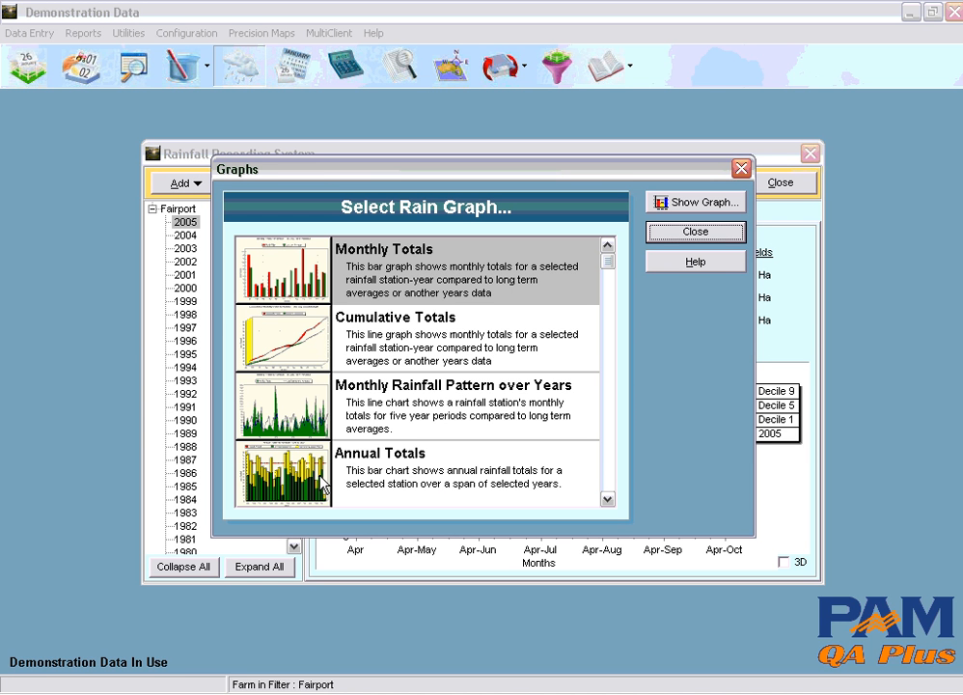
{"action": "left_click", "coordinate": [695, 234]}
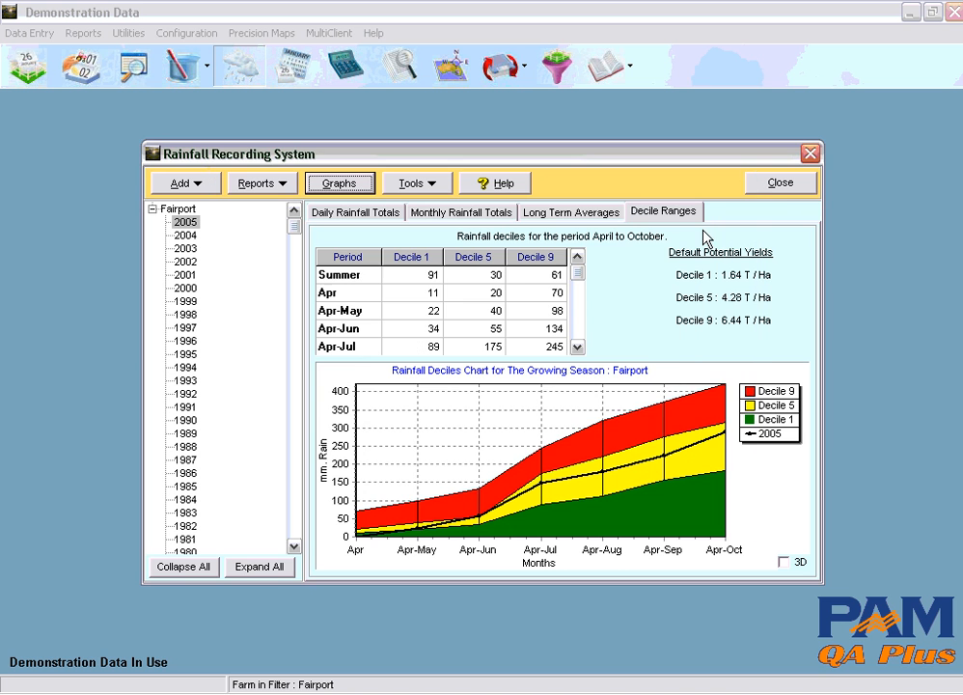
{"action": "left_click", "coordinate": [779, 189]}
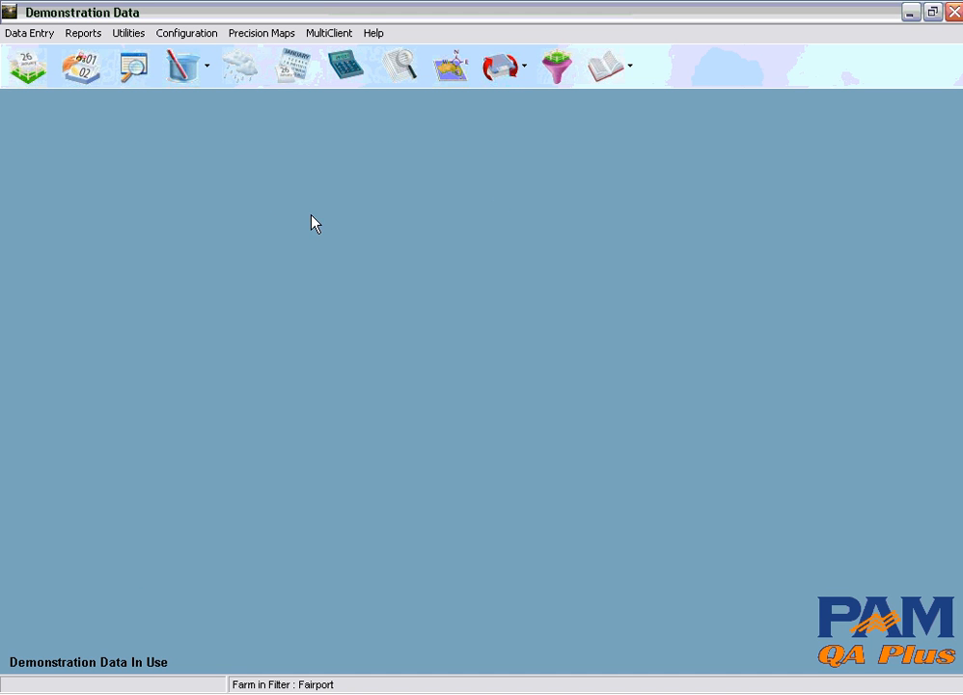
Generate the cropped areas report "Crop Income and Expenditure : Ranked by Net $ / Ha" for season 2004 and add it to the report favourites
{"action": "left_click", "coordinate": [83, 32]}
{"action": "mouse_move", "coordinate": [159, 78]}
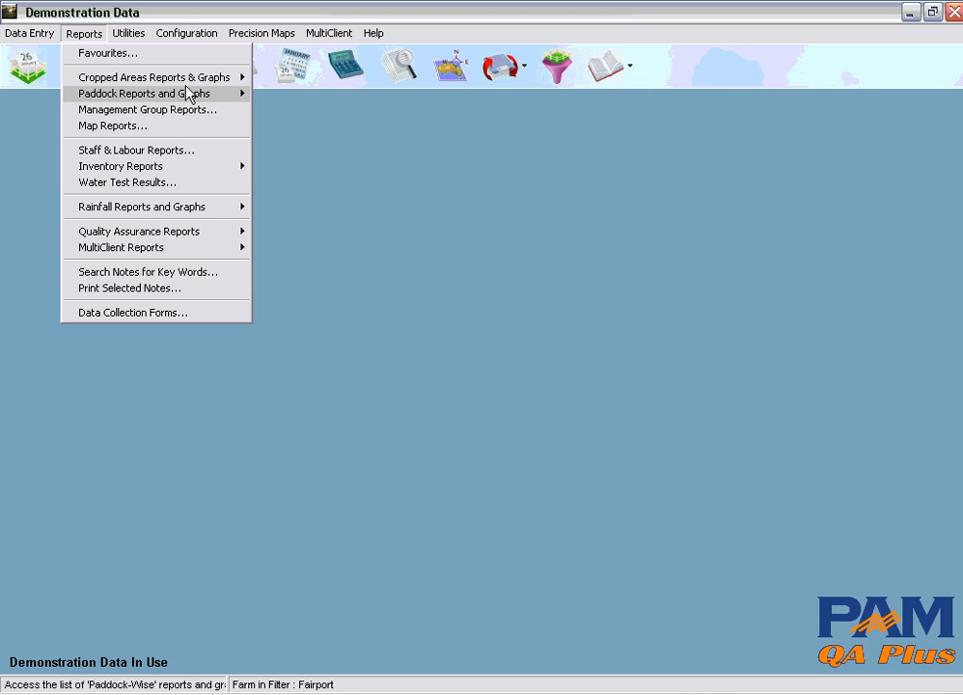
{"action": "mouse_move", "coordinate": [190, 94]}
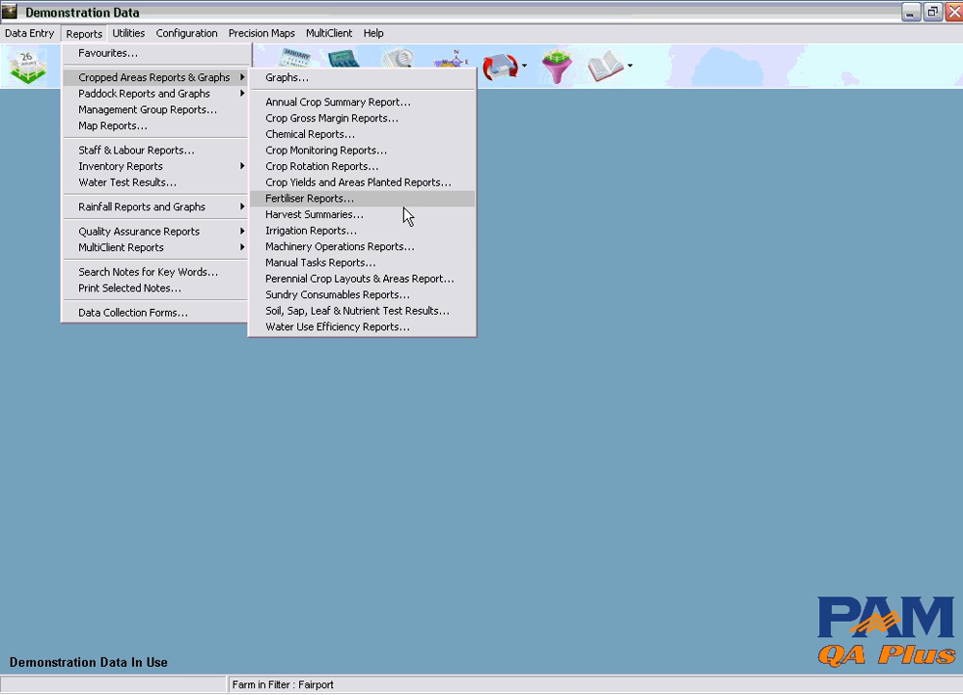
{"action": "left_click", "coordinate": [404, 125]}
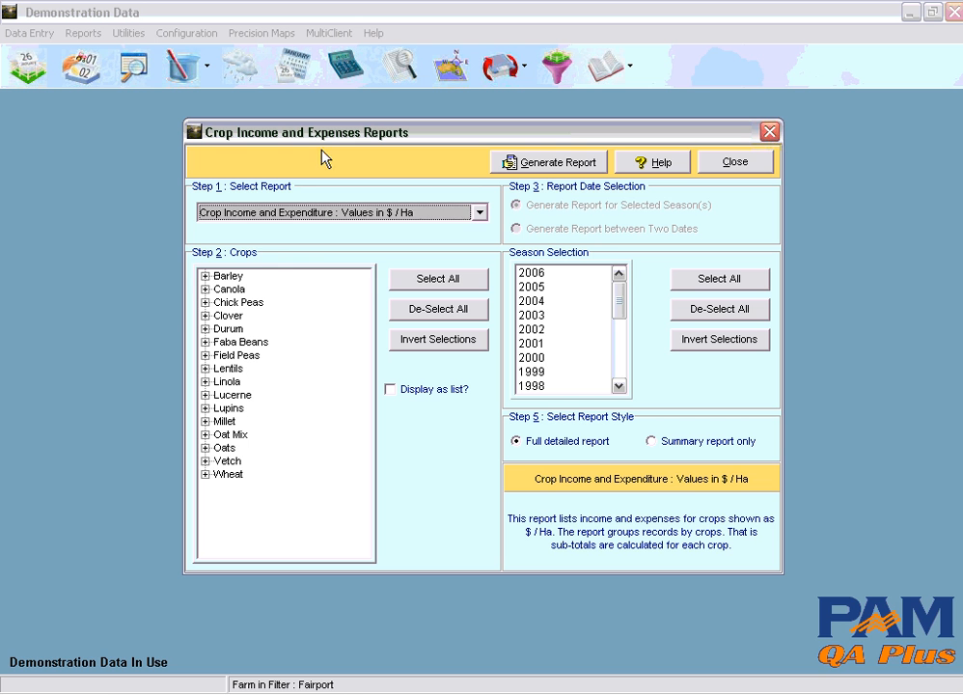
{"action": "left_click", "coordinate": [479, 213]}
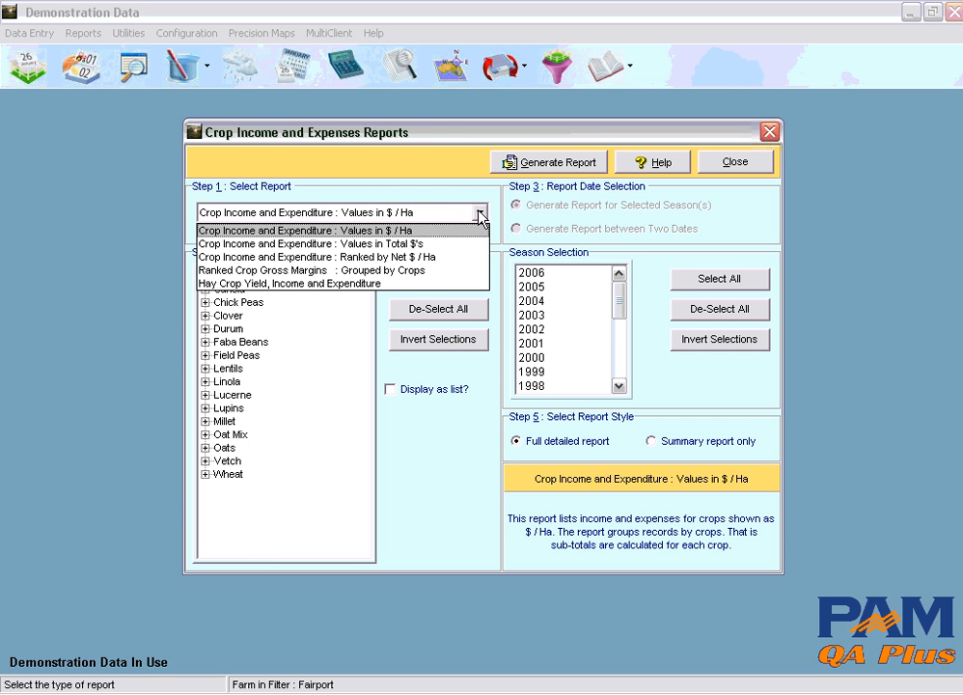
{"action": "left_click", "coordinate": [456, 257]}
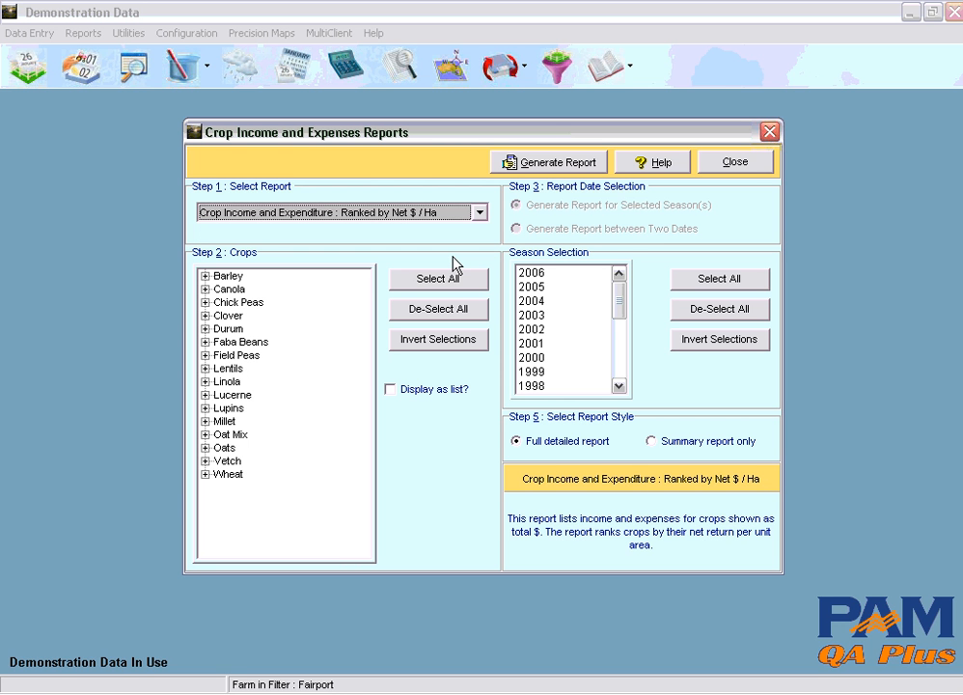
{"action": "left_click", "coordinate": [531, 301]}
{"action": "left_click", "coordinate": [545, 164]}
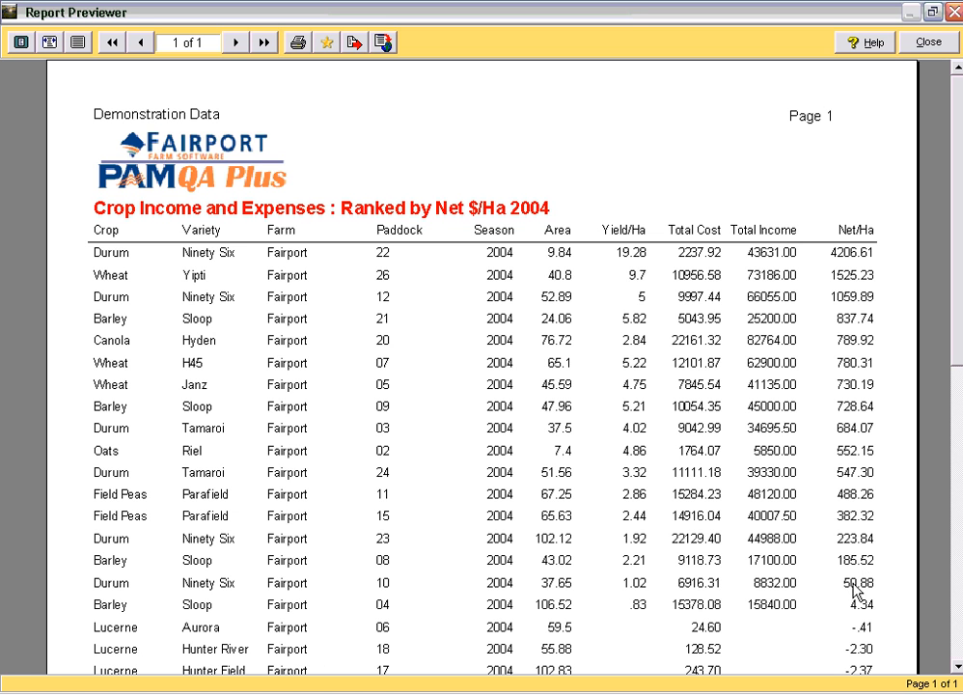
{"action": "left_click", "coordinate": [328, 41]}
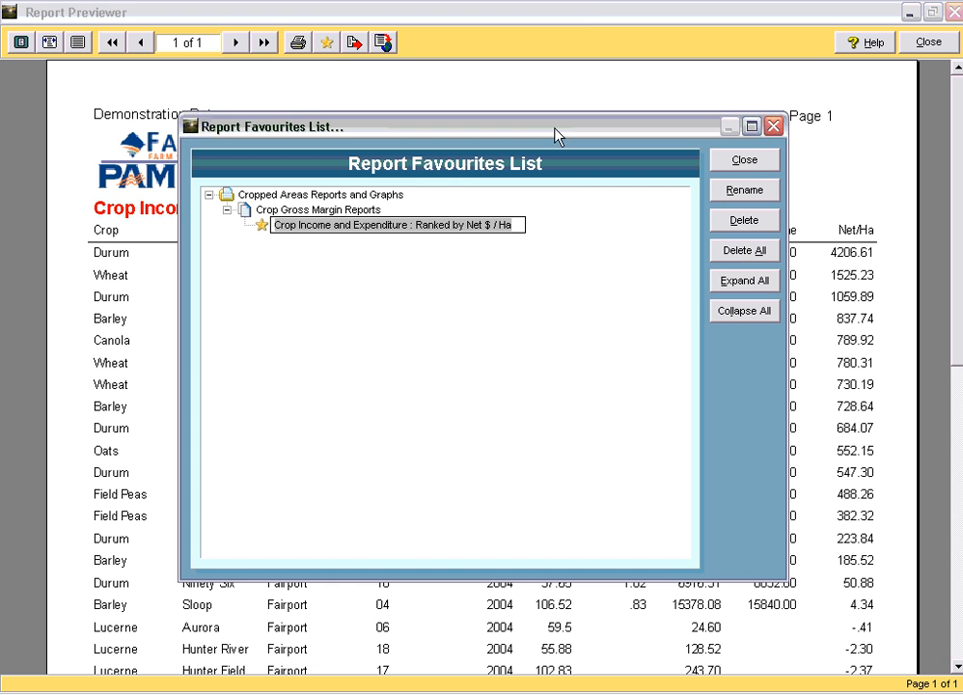
{"action": "left_click", "coordinate": [754, 162]}
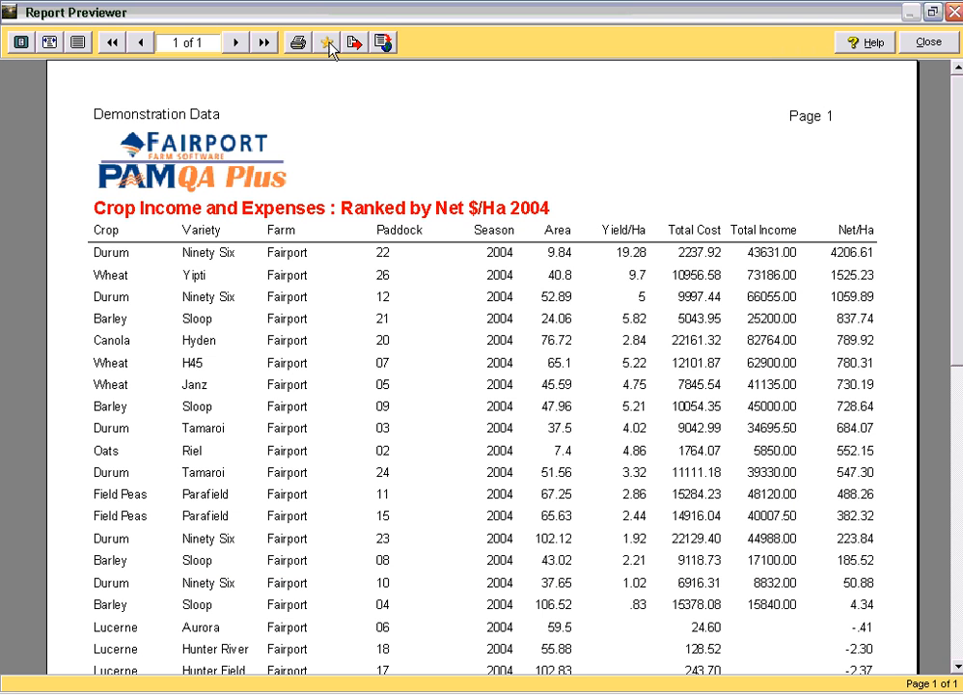
Review the file formats available for exporting the report without saving, then close the preview and the crop income and expenses reports
{"action": "left_click", "coordinate": [354, 44]}
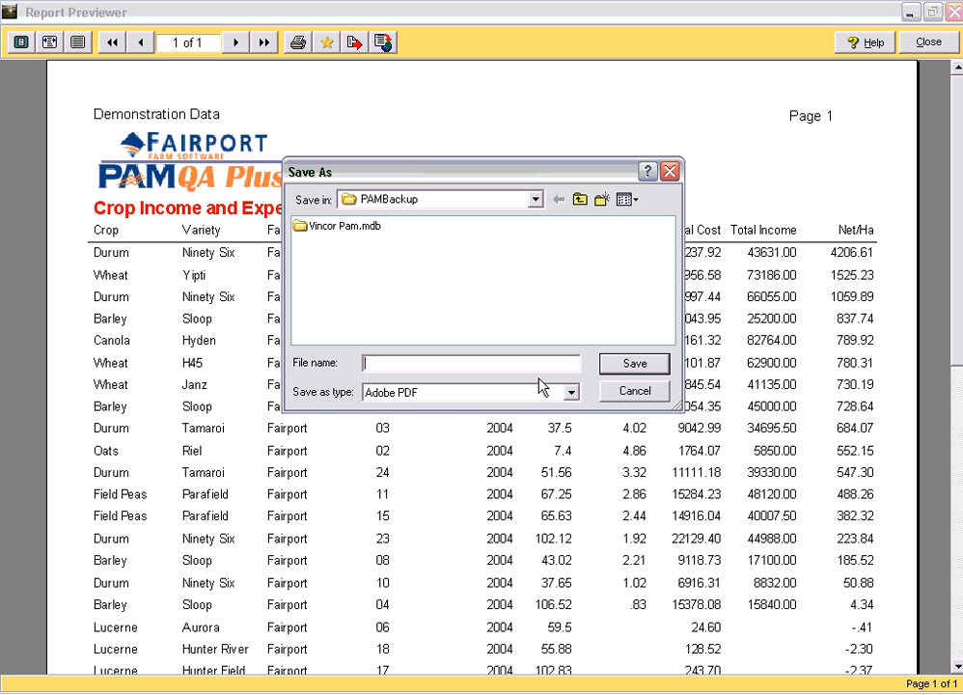
{"action": "left_click", "coordinate": [569, 392]}
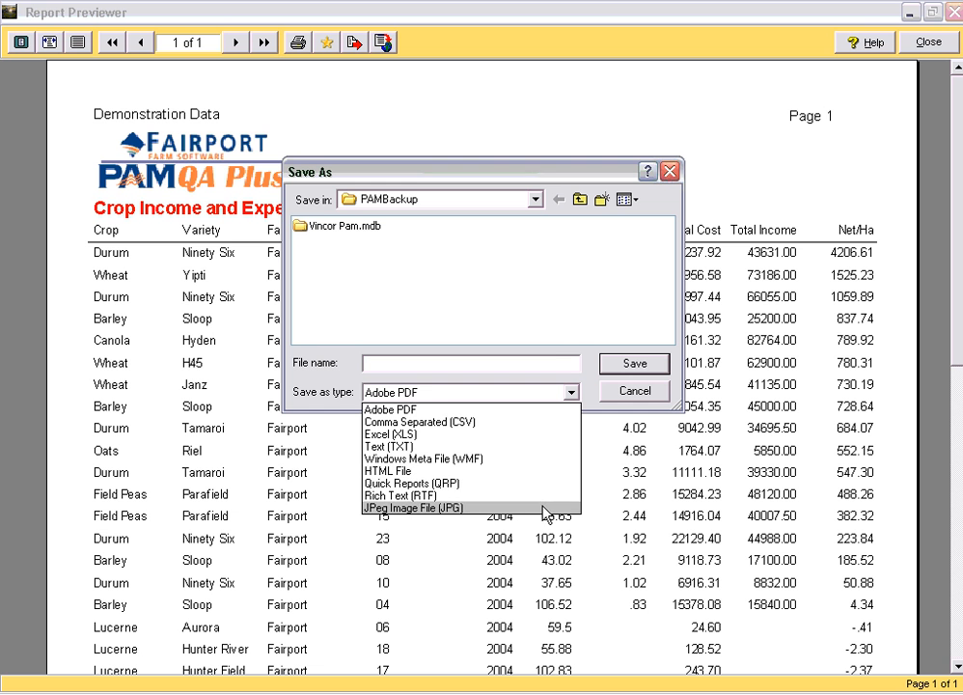
{"action": "left_click", "coordinate": [569, 392]}
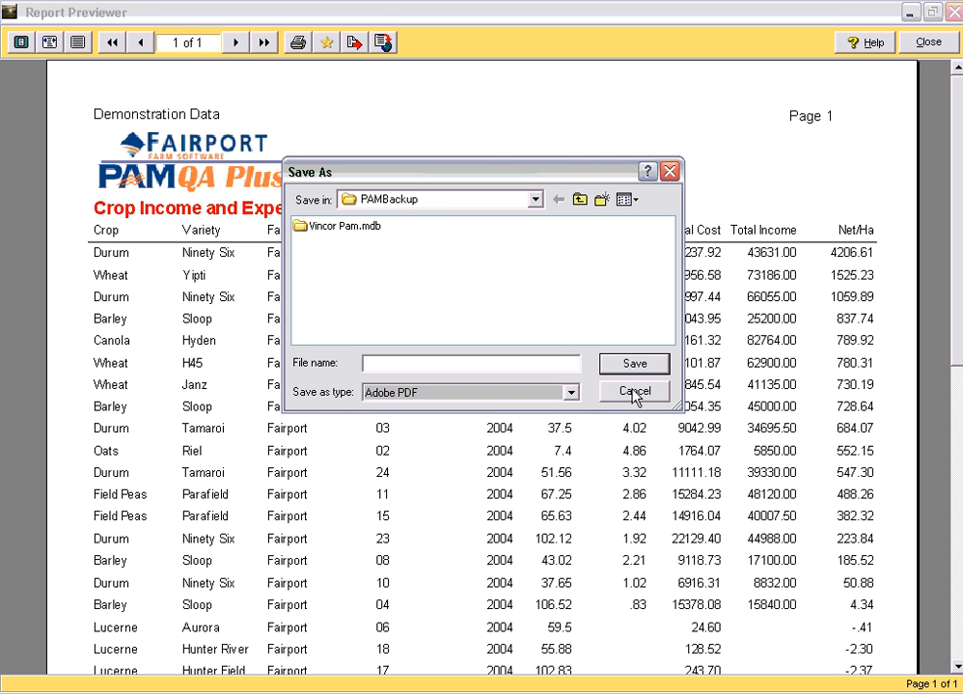
{"action": "left_click", "coordinate": [634, 390]}
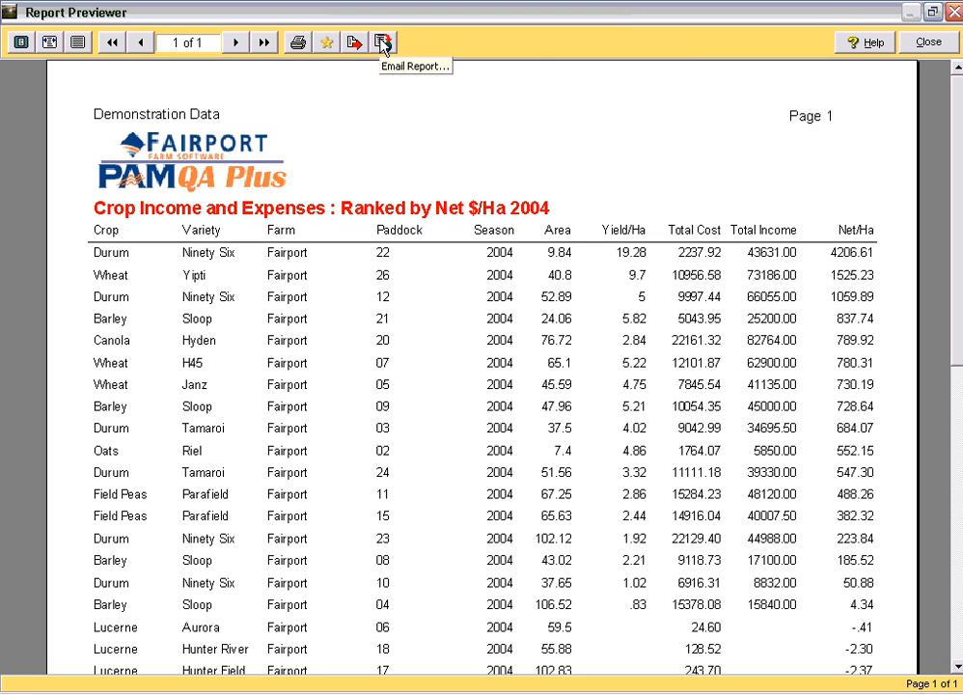
{"action": "left_click", "coordinate": [926, 43]}
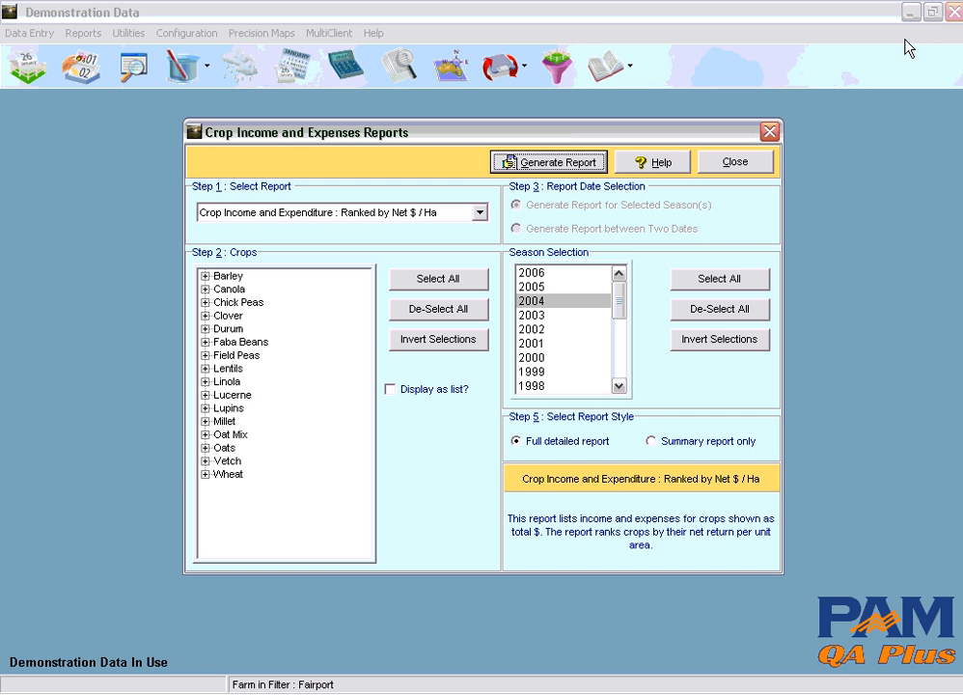
{"action": "left_click", "coordinate": [733, 161]}
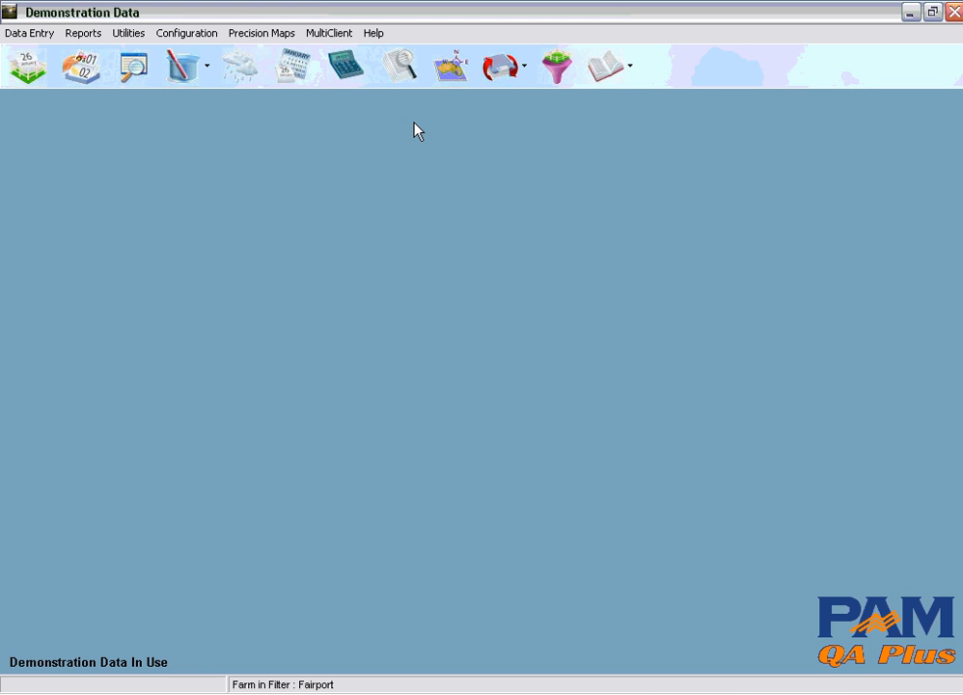
Look through the available paddock, inventory, rainfall and quality assurance reports
{"action": "left_click", "coordinate": [82, 35]}
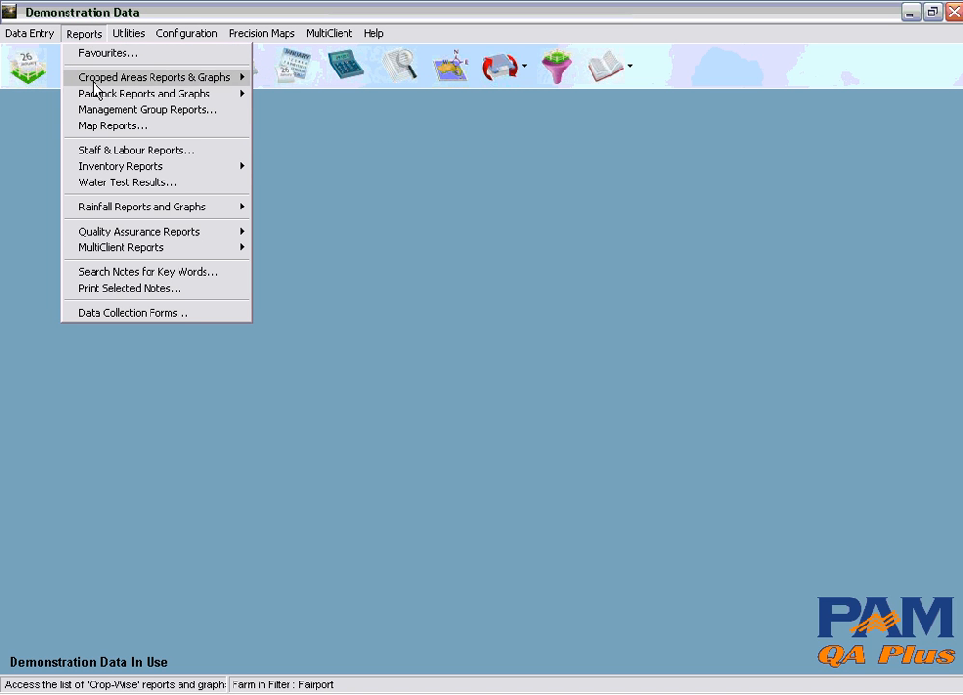
{"action": "mouse_move", "coordinate": [94, 96]}
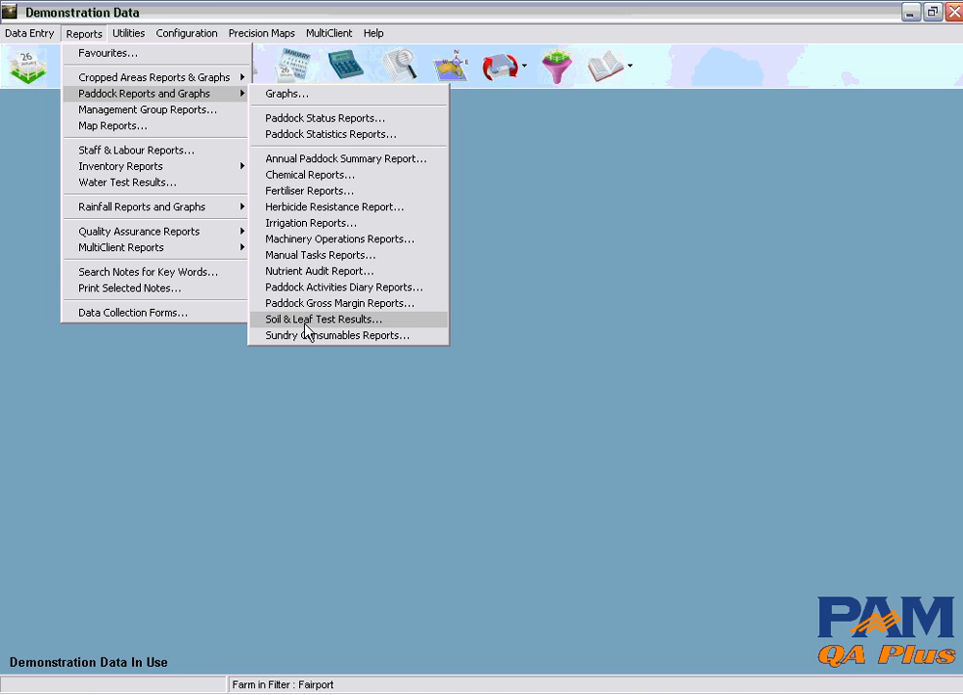
{"action": "mouse_move", "coordinate": [197, 172]}
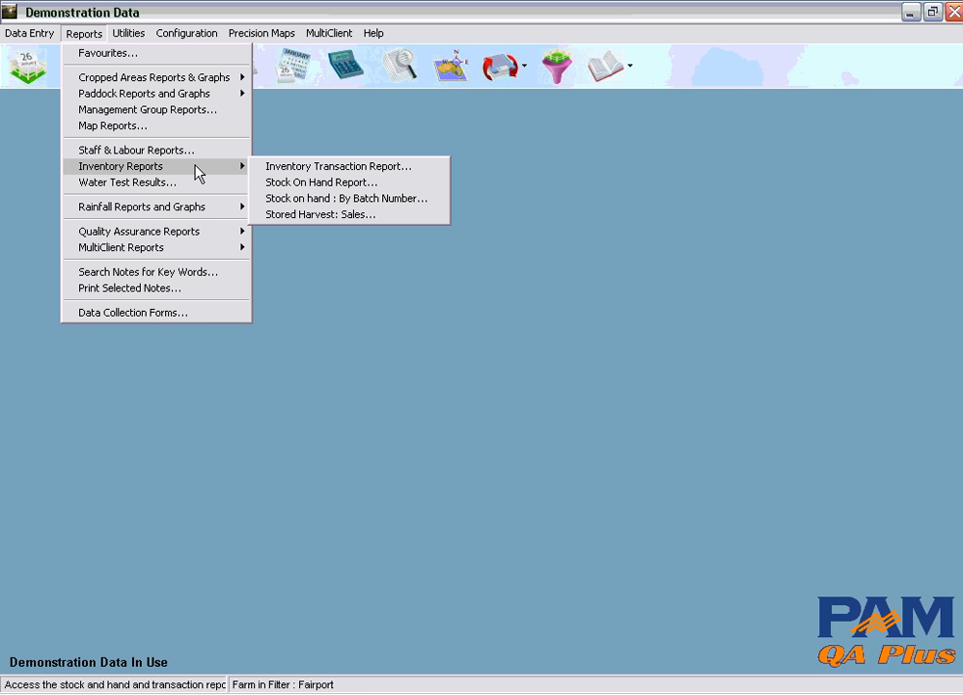
{"action": "mouse_move", "coordinate": [198, 206]}
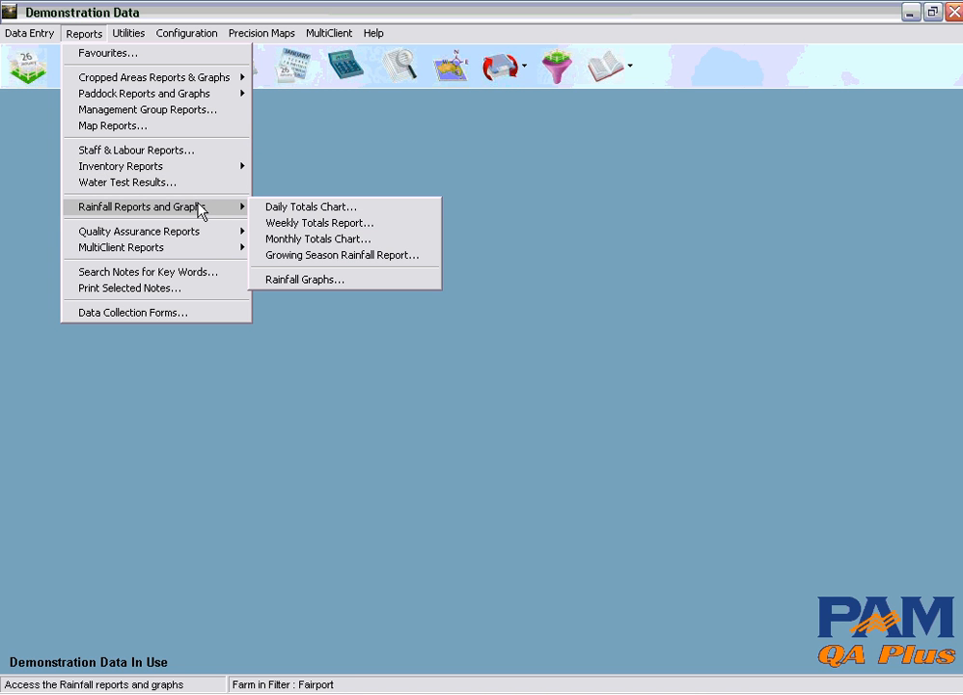
{"action": "mouse_move", "coordinate": [194, 232]}
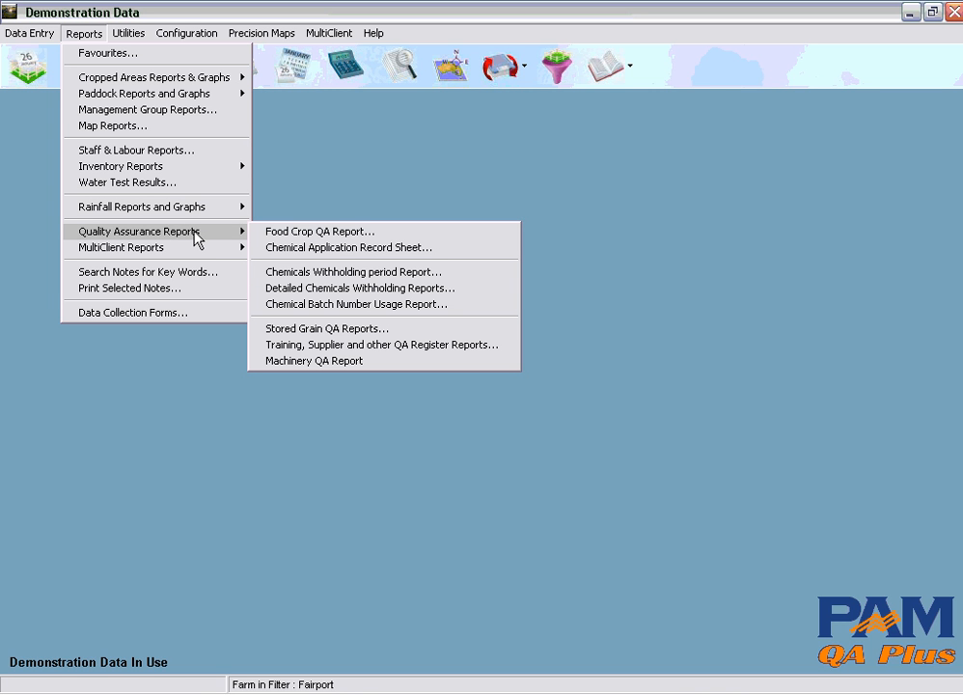
Preview the Generic Paddock Activities Form among the data collection forms, then close the preview and the forms dialog
{"action": "left_click", "coordinate": [197, 314]}
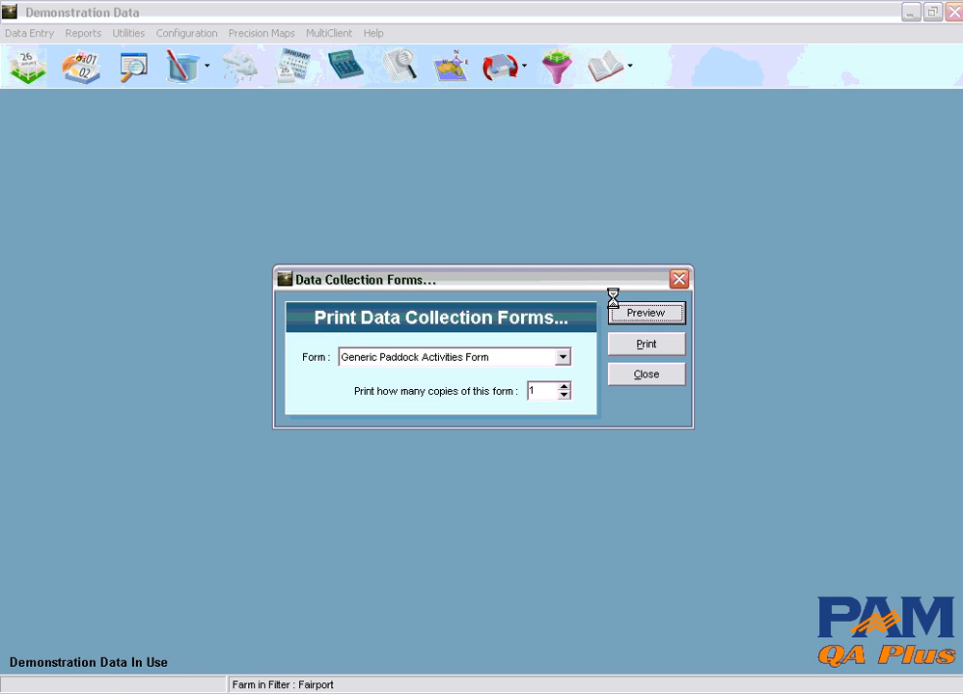
{"action": "left_click", "coordinate": [618, 307]}
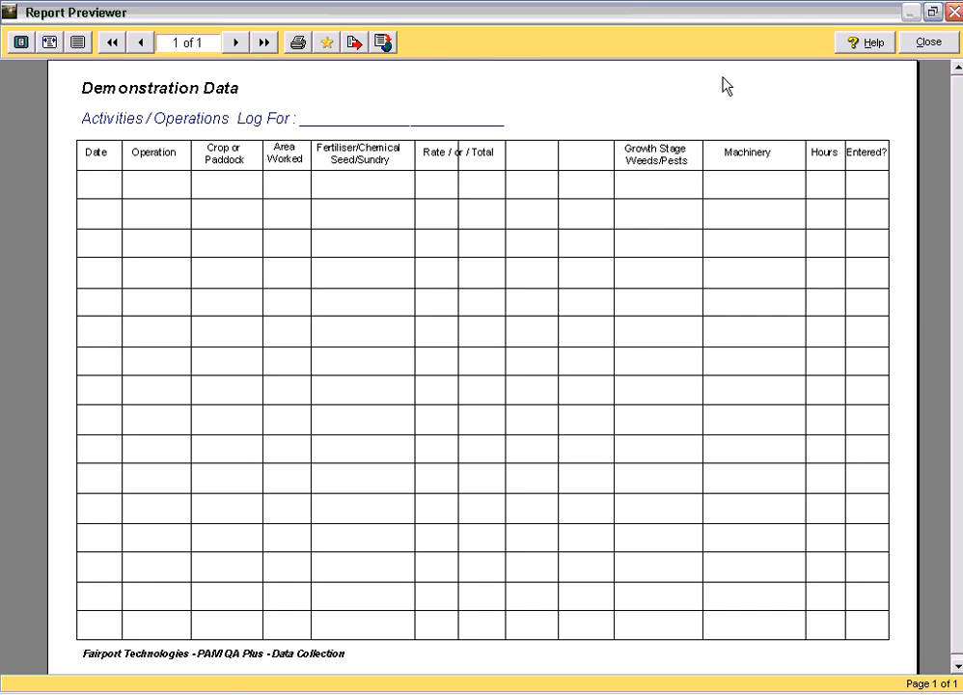
{"action": "left_click", "coordinate": [926, 42]}
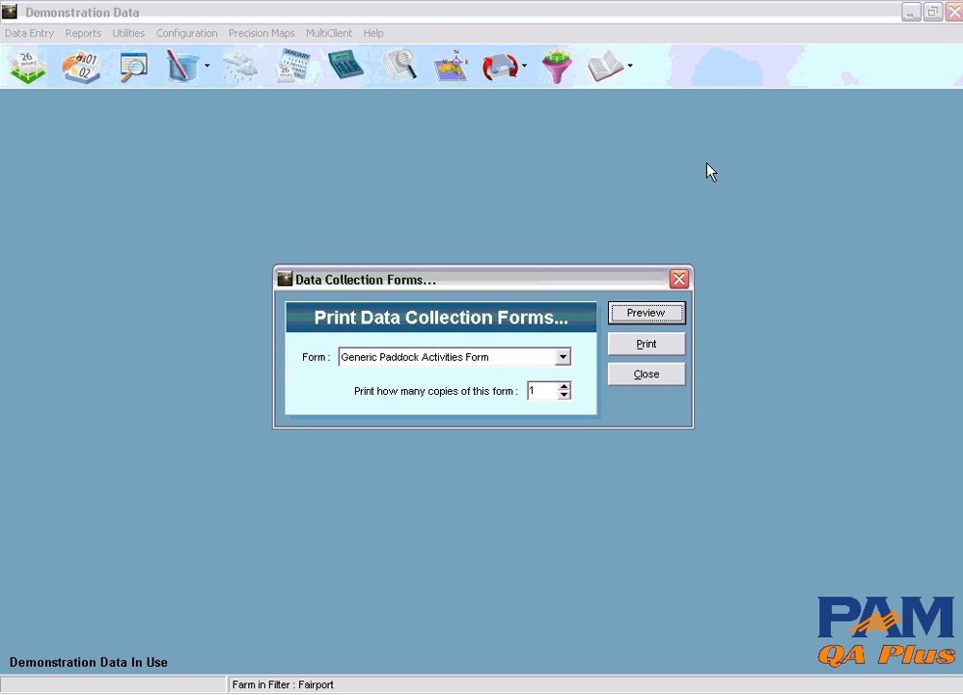
{"action": "left_click", "coordinate": [642, 375]}
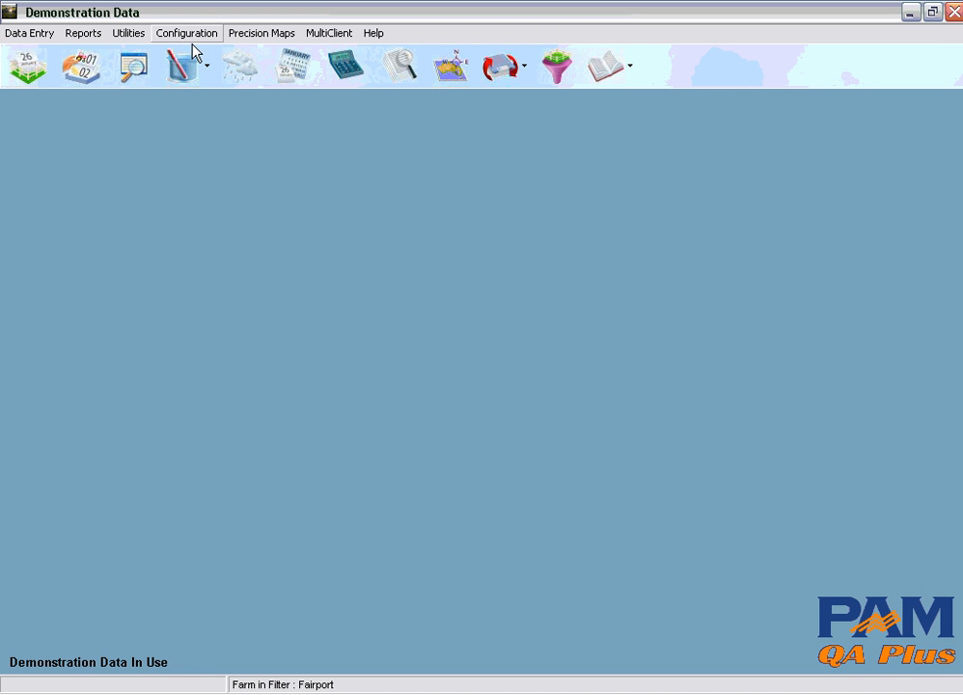